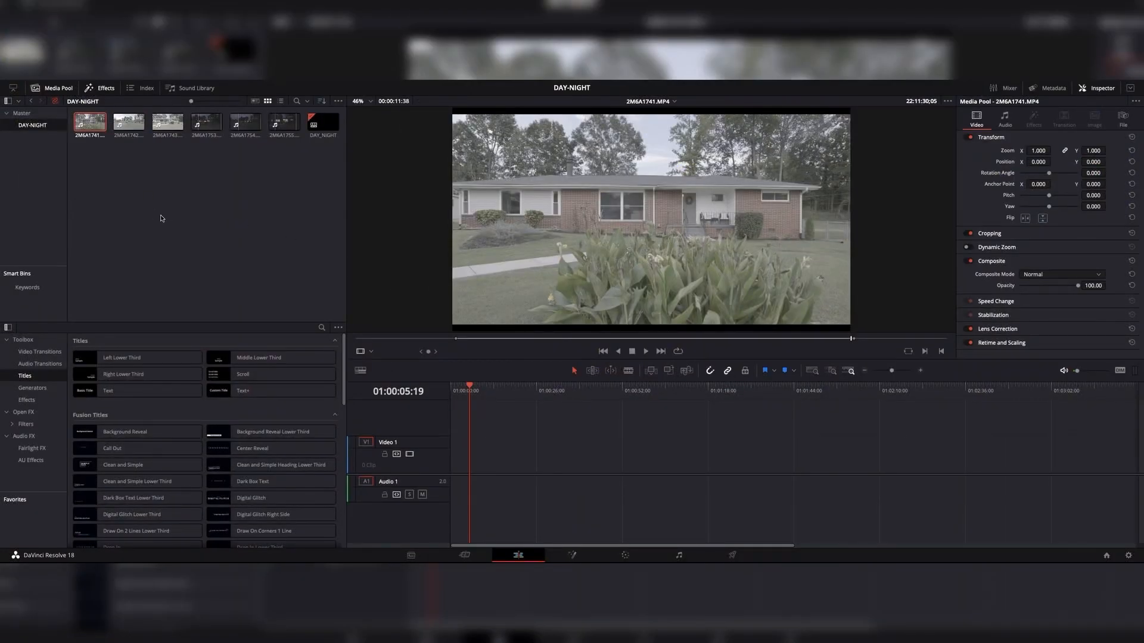
Preview the day and night clips and place only the video of 2M6A1741.MP4 at the start of track Video 1.
left_click(167, 121)
left_click(245, 121)
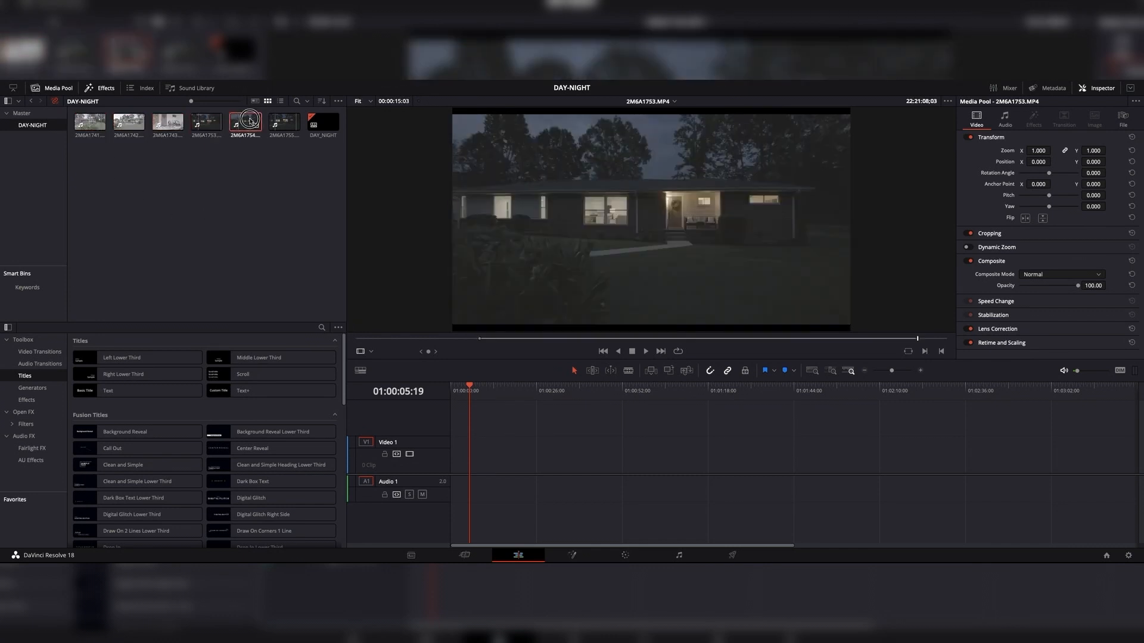
left_click(285, 121)
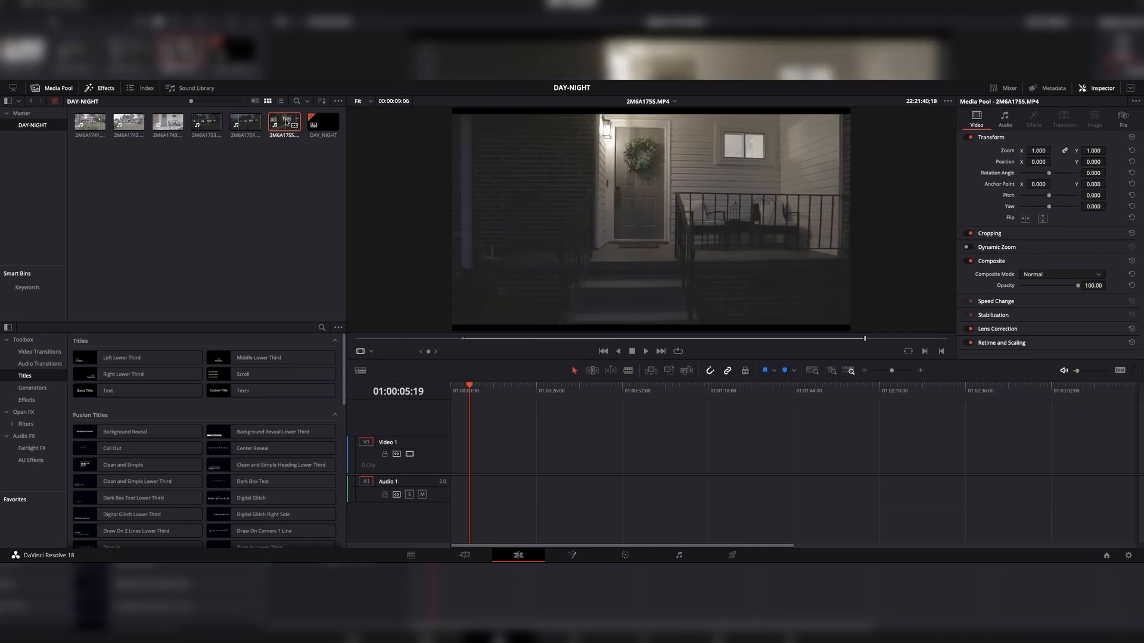
left_click(95, 119)
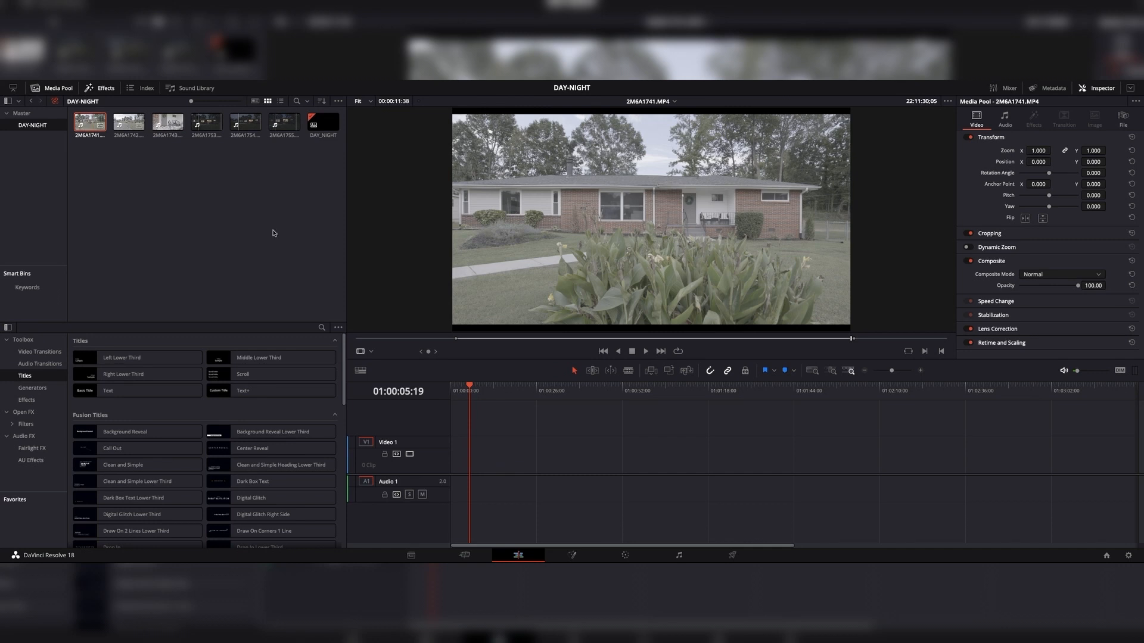
left_click(446, 339)
mouse_move(552, 284)
left_mouse_down()
mouse_move(564, 453)
mouse_move(566, 274)
left_mouse_up()
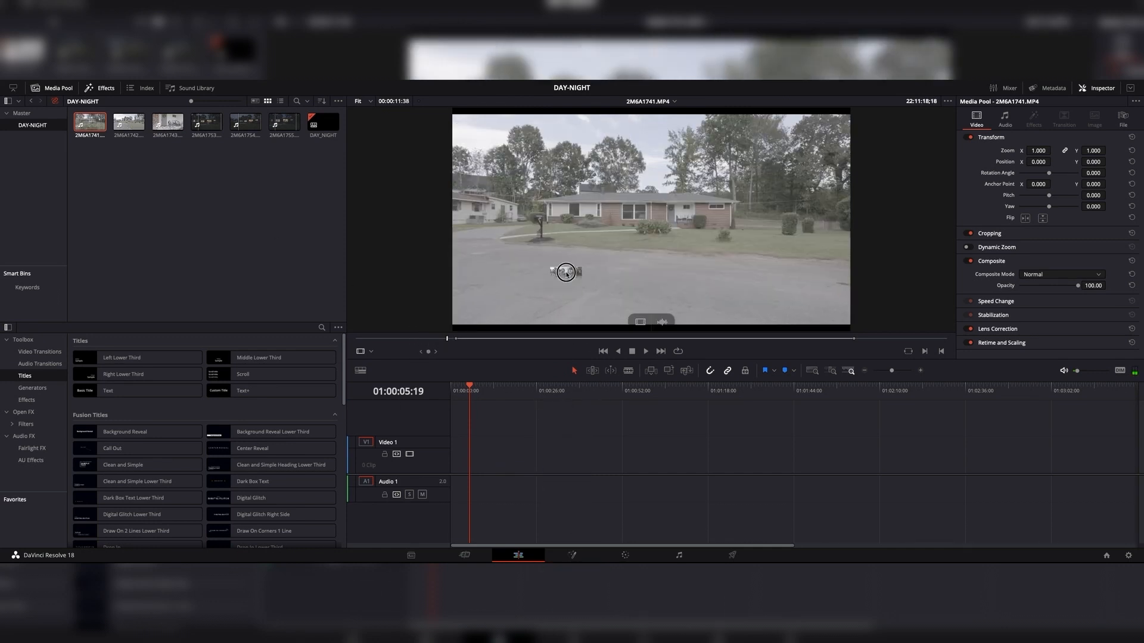
left_click_drag(650, 322, 469, 455)
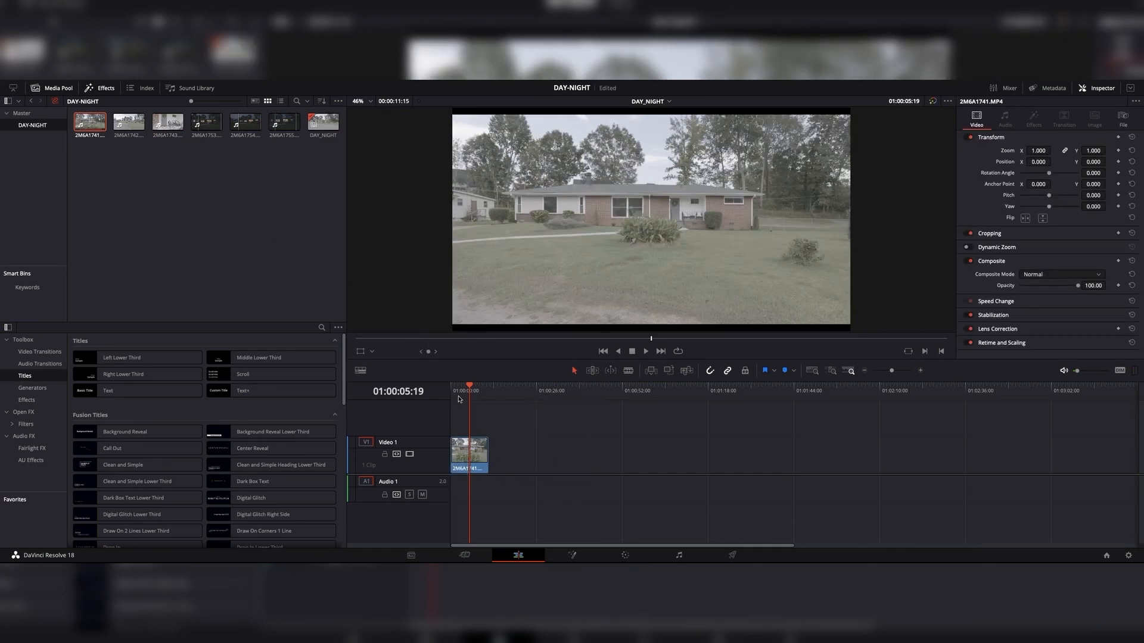
Add only the video of the night clip 2M6A1753.MP4 directly after the day clip on Video 1.
left_click(205, 121)
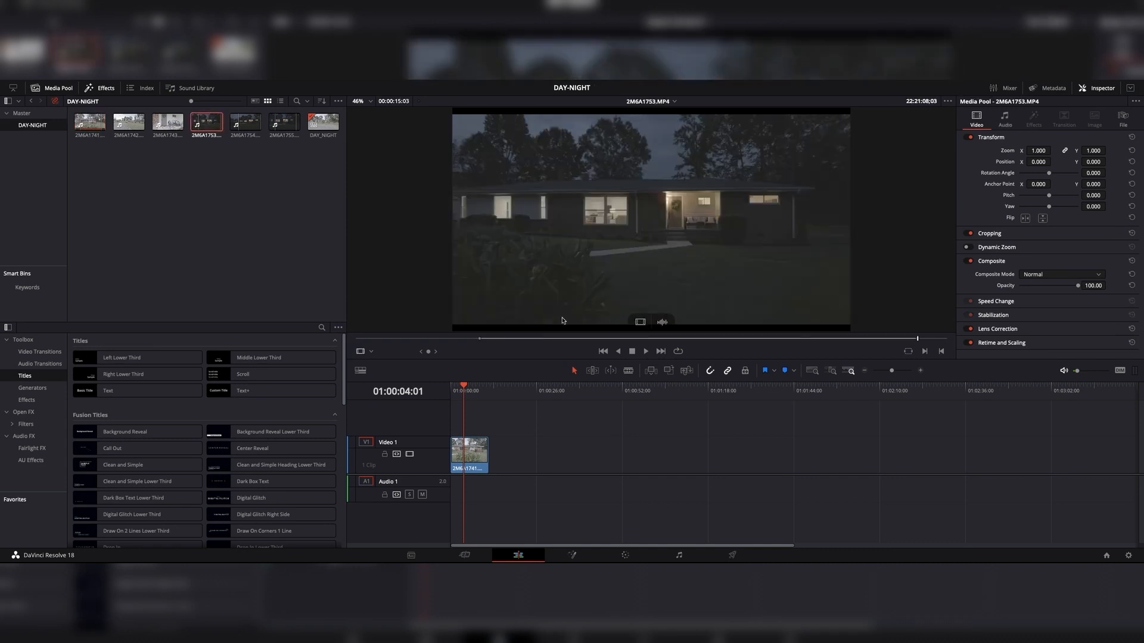
left_click_drag(398, 340, 506, 456)
mouse_move(640, 322)
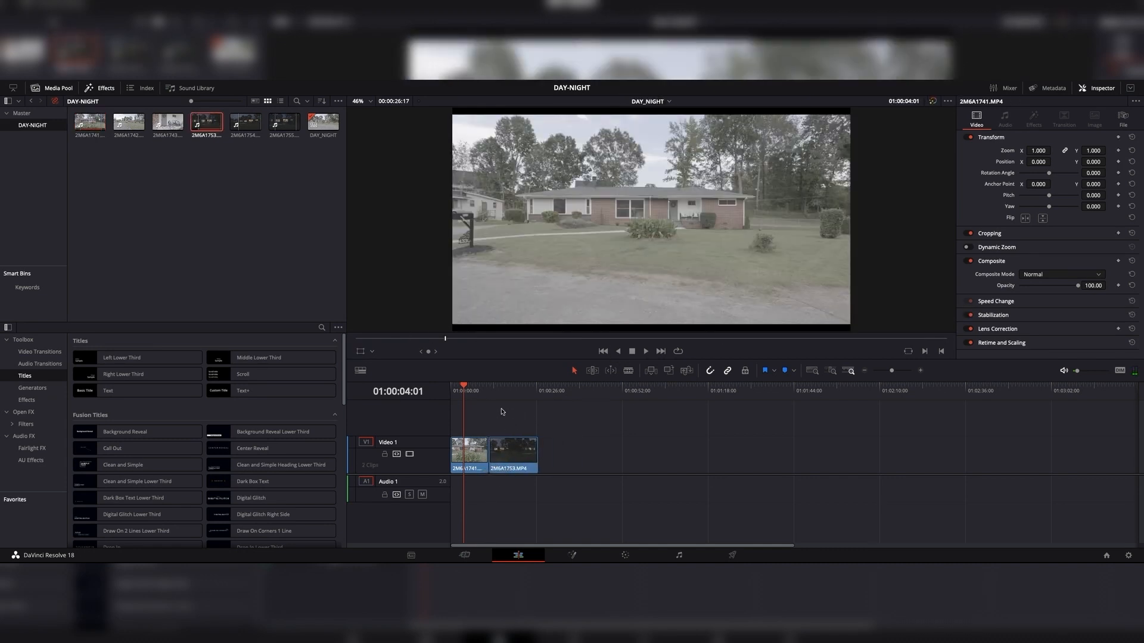
Park the playhead at 01:00:07:00 in the day clip and switch to the Color page.
left_click(489, 391)
left_click_drag(488, 392, 474, 416)
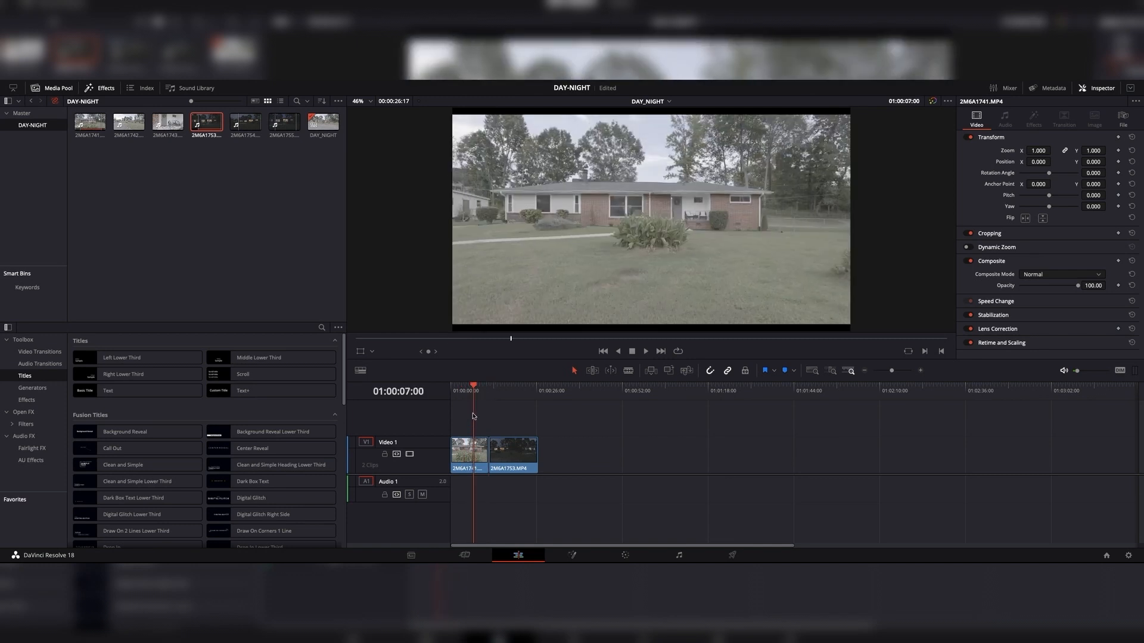
left_click(624, 555)
scroll(525, 287, "up", 1)
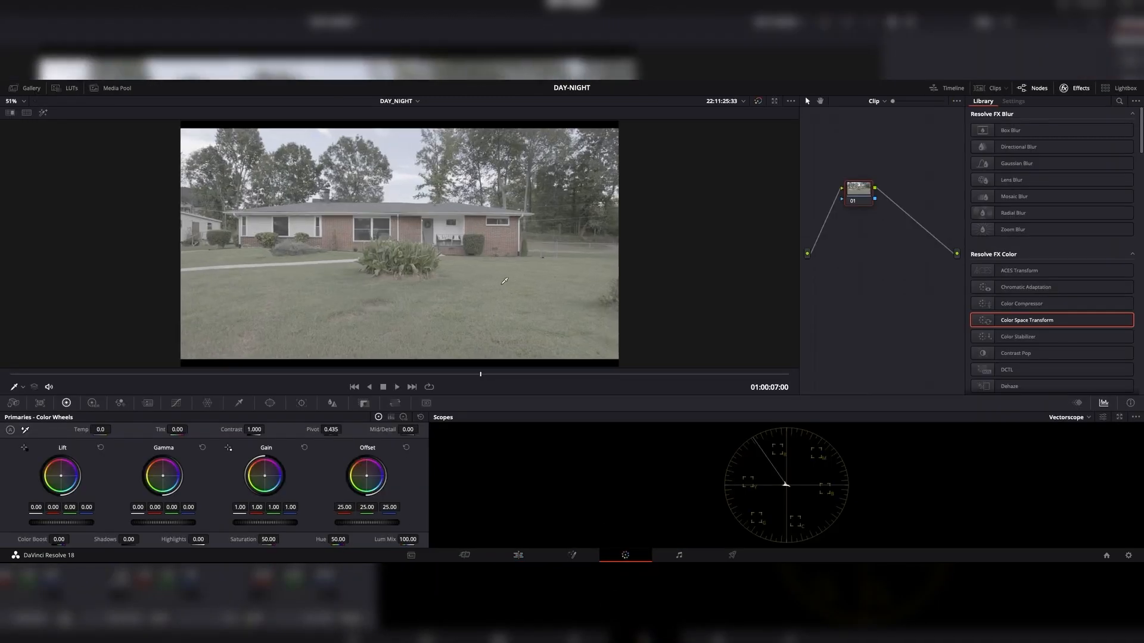
Add a serial node after node 01 in the day clip's node graph.
left_click_drag(853, 194, 844, 191)
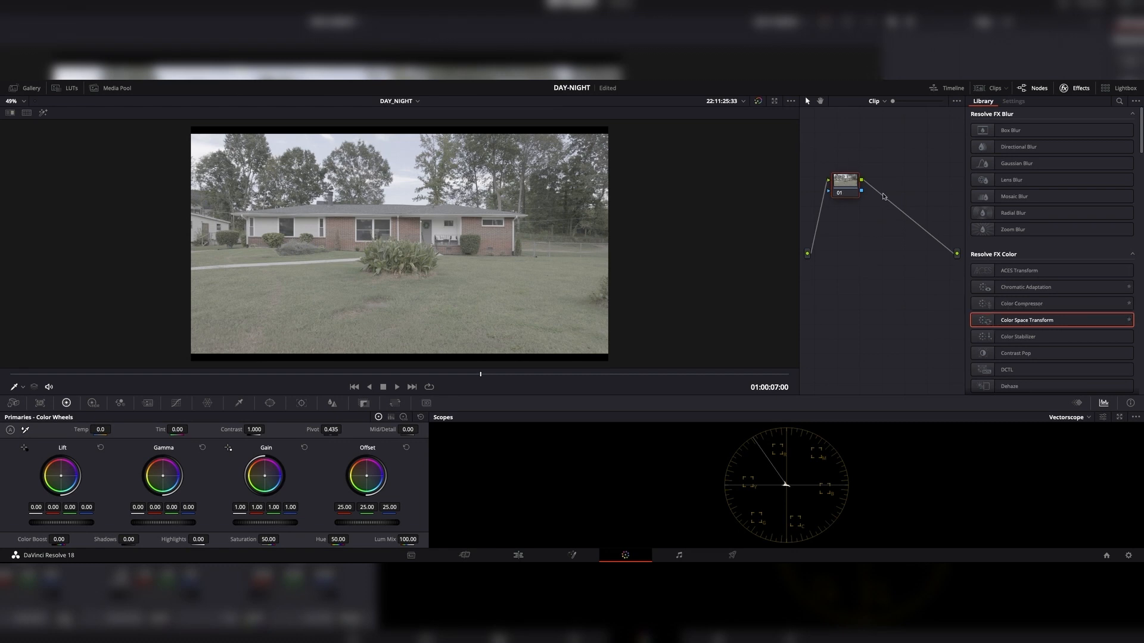
right_click(849, 187)
mouse_move(890, 234)
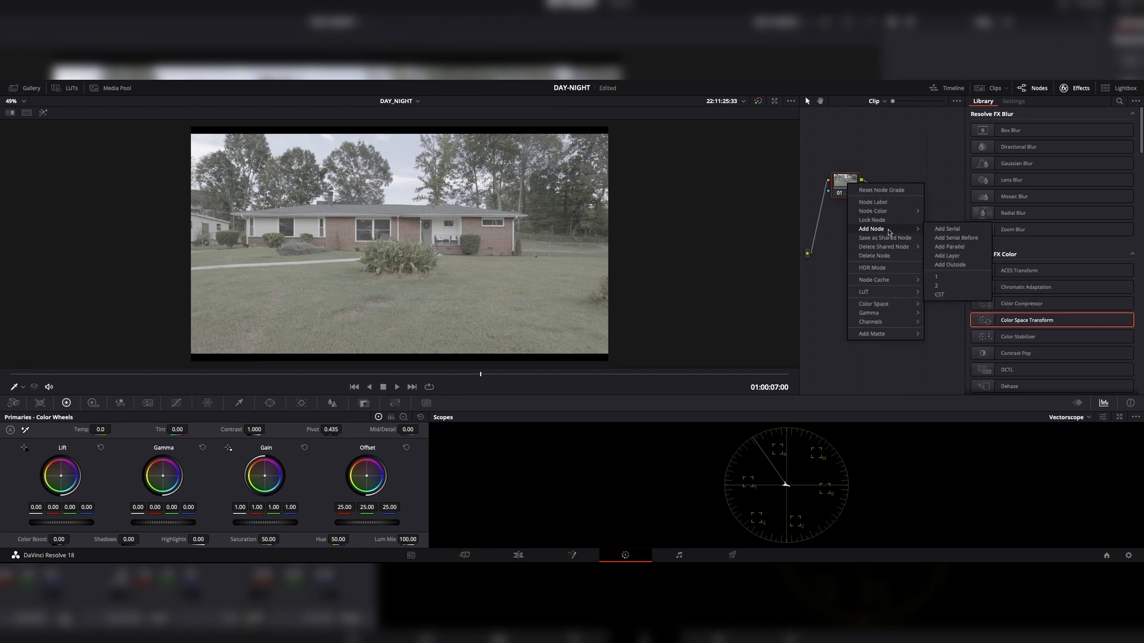
left_click(955, 228)
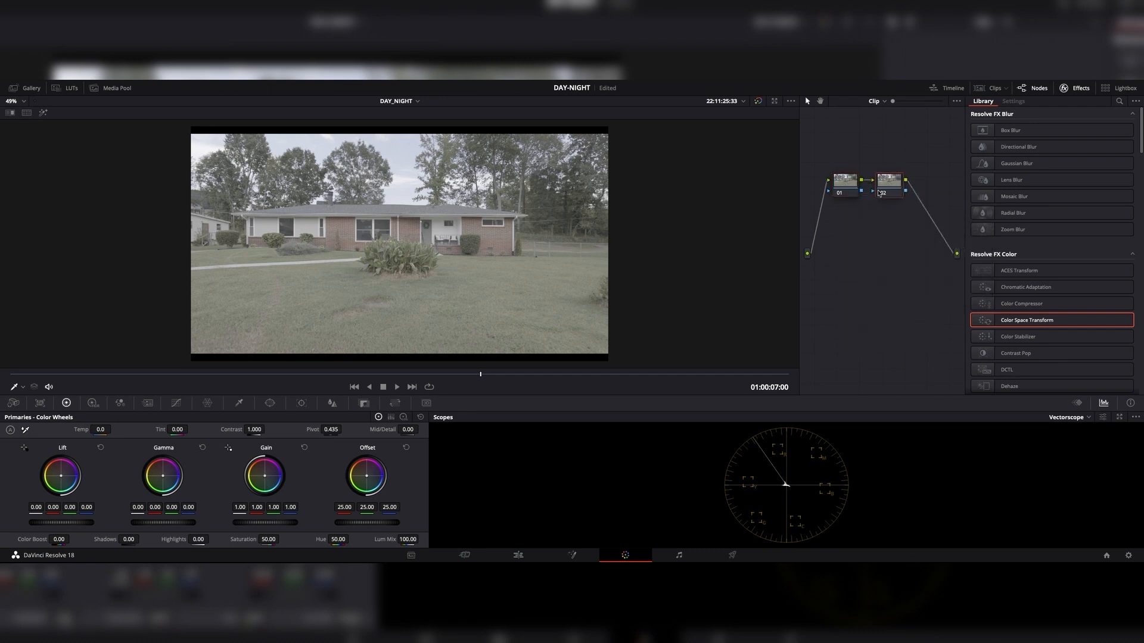
Apply Color Space Transform to the day clip's node 02 and set its input color space to Canon Cinema Gamut.
left_click_drag(893, 183, 916, 179)
left_click(1065, 140)
scroll(1064, 194, "down", 3)
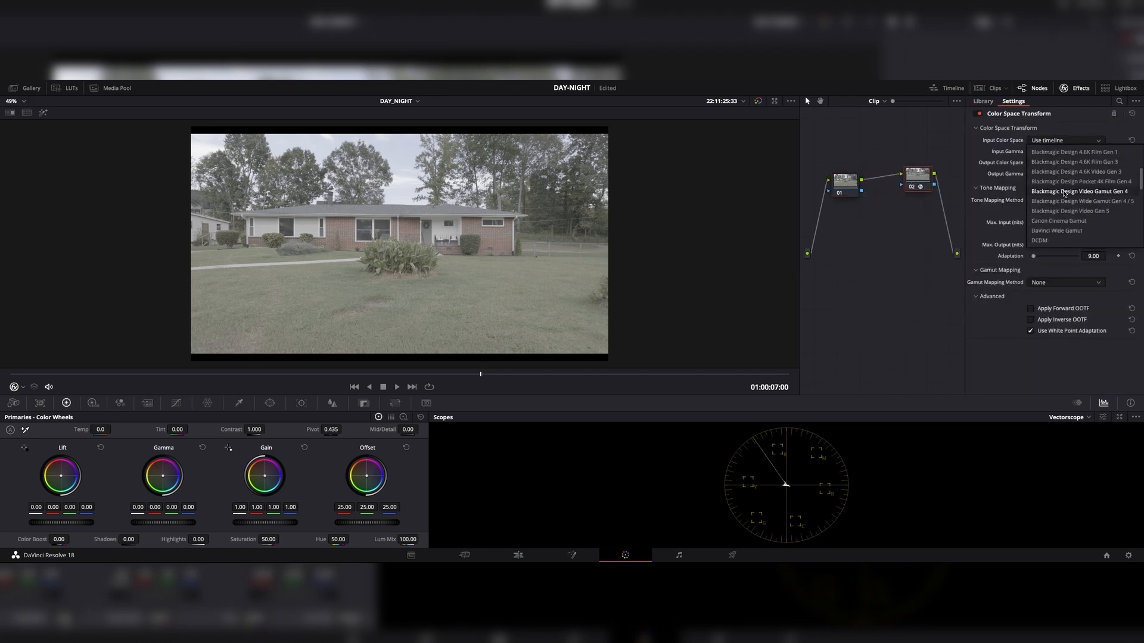
left_click(1076, 165)
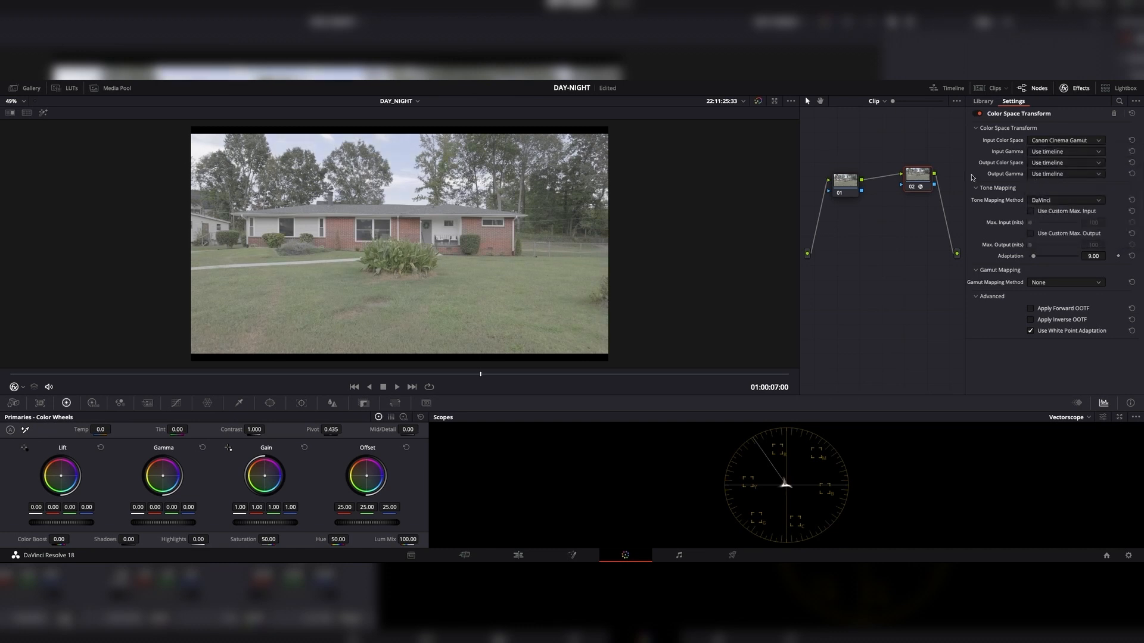
Set the Color Space Transform's output color space and output gamma to Rec.709.
left_click(1073, 165)
scroll(1069, 230, "down", 3)
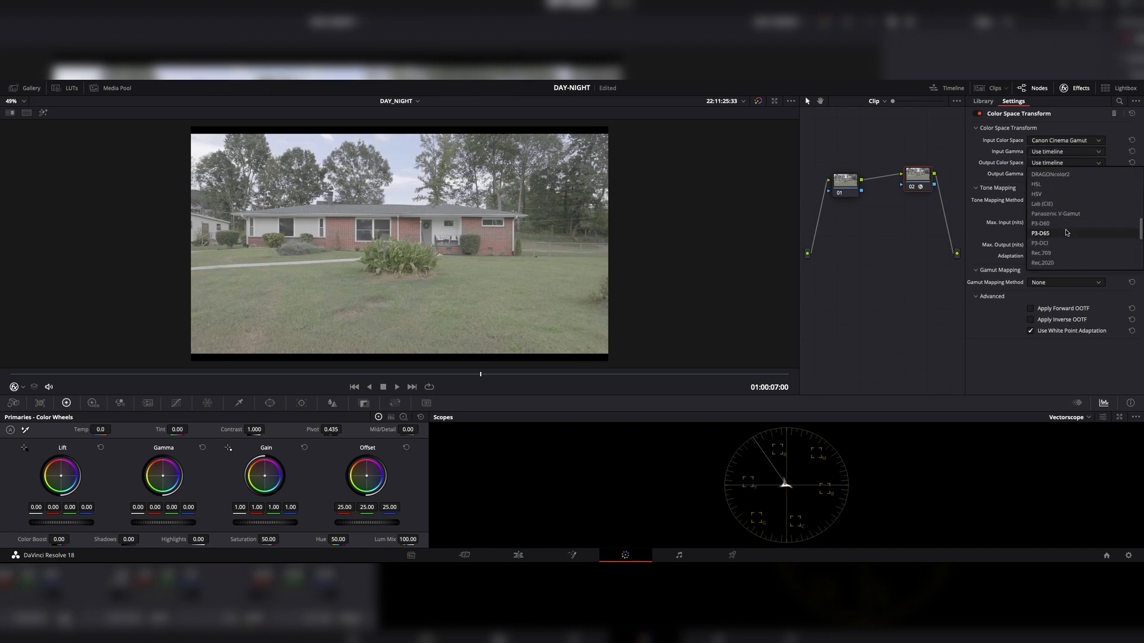
left_click(1067, 224)
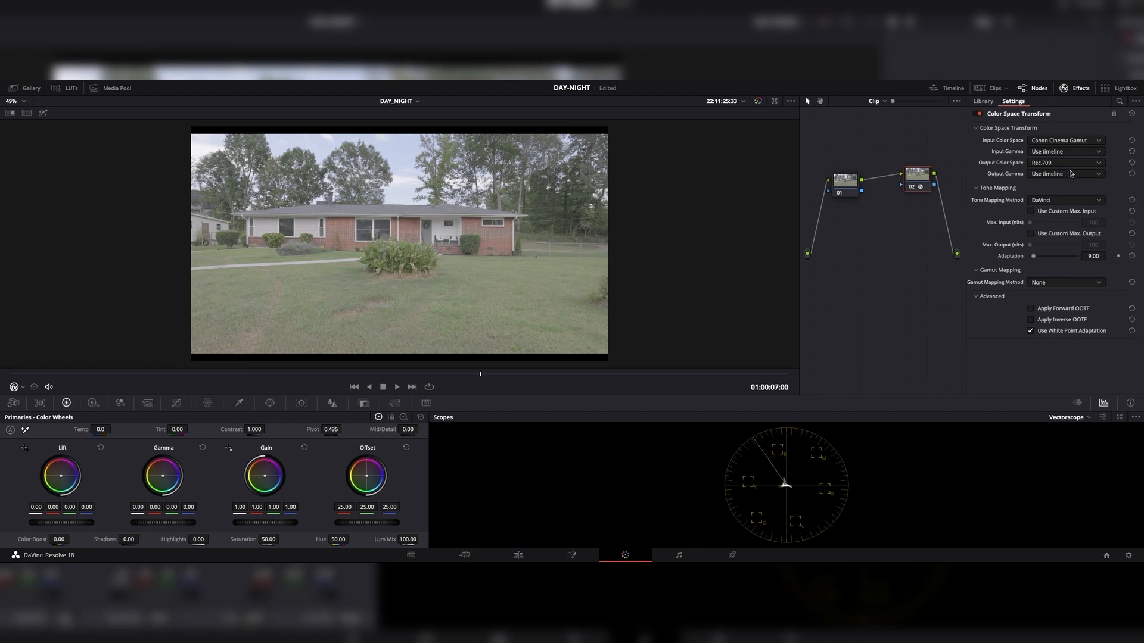
left_click(1072, 173)
scroll(1066, 228, "down", 2)
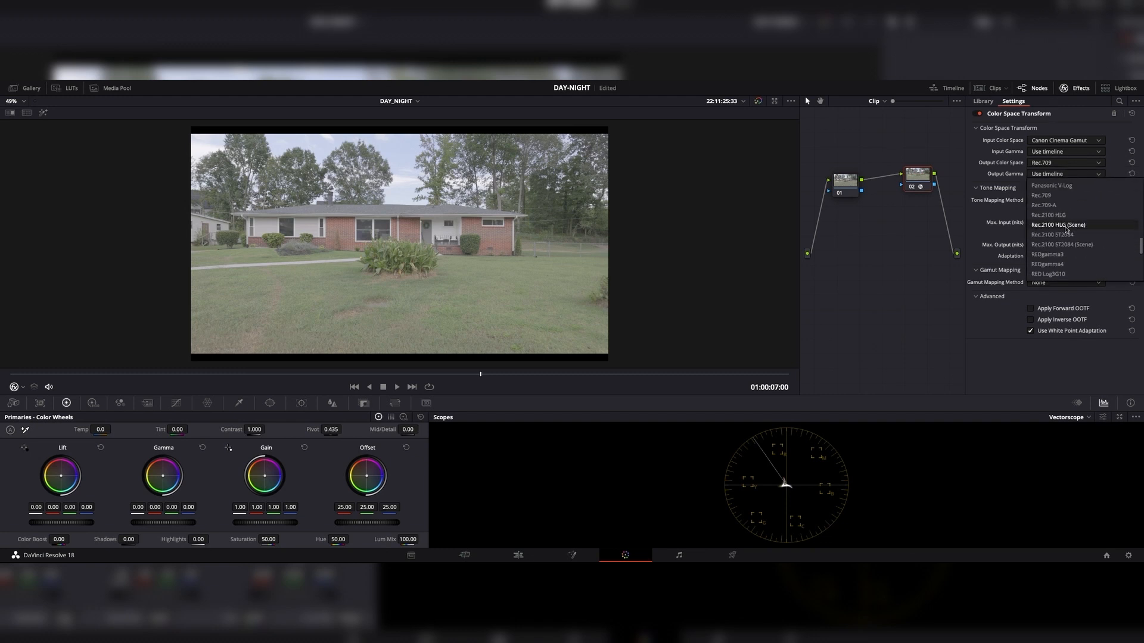
left_click(1066, 198)
Rearrange the day clip's nodes and insert a serial node between node 01 and the Color Space Transform node.
left_click(919, 241)
left_click(918, 174)
left_click(850, 182)
left_click_drag(848, 181, 894, 144)
right_click(842, 152)
mouse_move(892, 198)
left_click(944, 197)
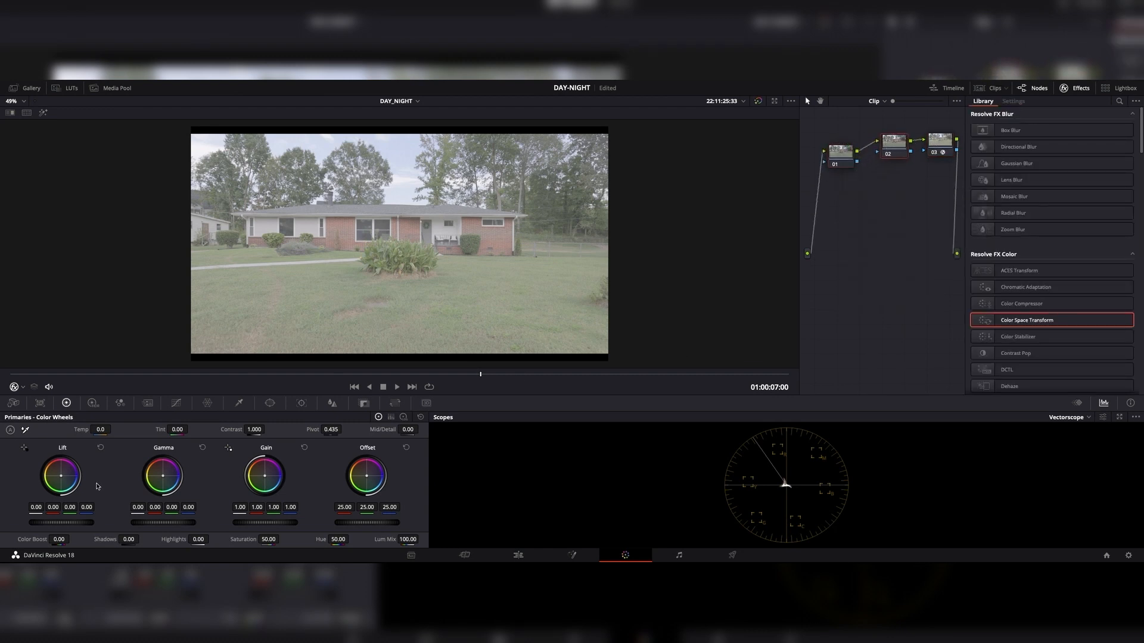
On the day clip's middle node, set Lift to -0.19, Contrast to 1.178 and Gain to 1.17.
left_click_drag(68, 525, 22, 521)
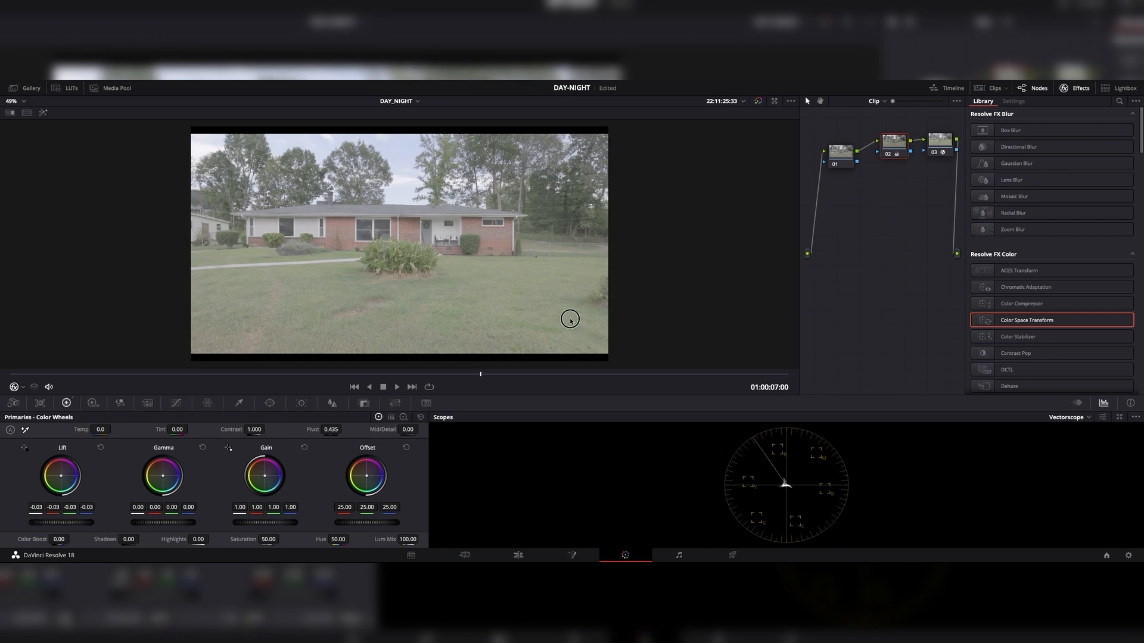
left_click_drag(491, 323, 392, 326)
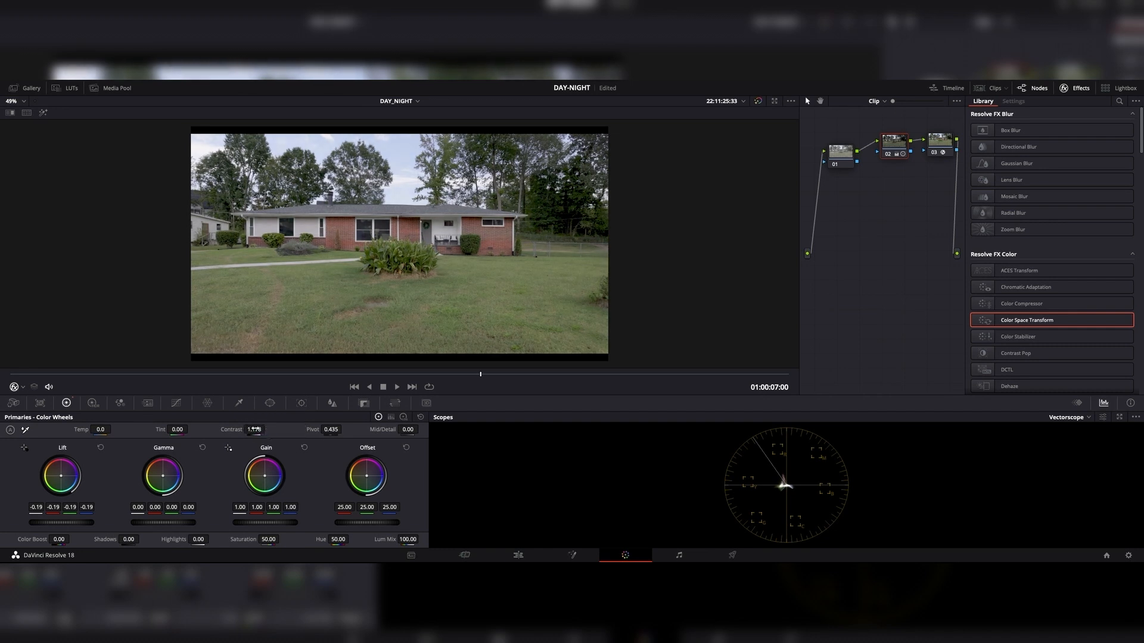
left_click_drag(261, 524, 306, 524)
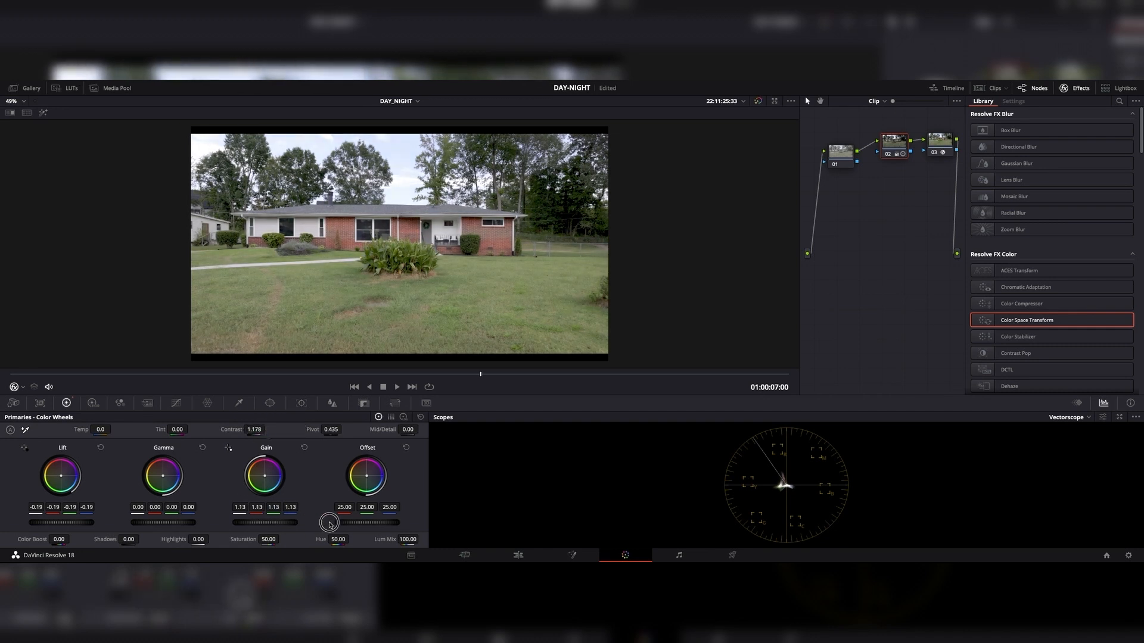
Switch the scopes to Parade and refine the day grade to Shadows 24, Highlights -33.5, Saturation 56, Mid/Detail 11.5, Lift -0.20 and Gain 1.22.
left_click(1089, 418)
left_click(1070, 431)
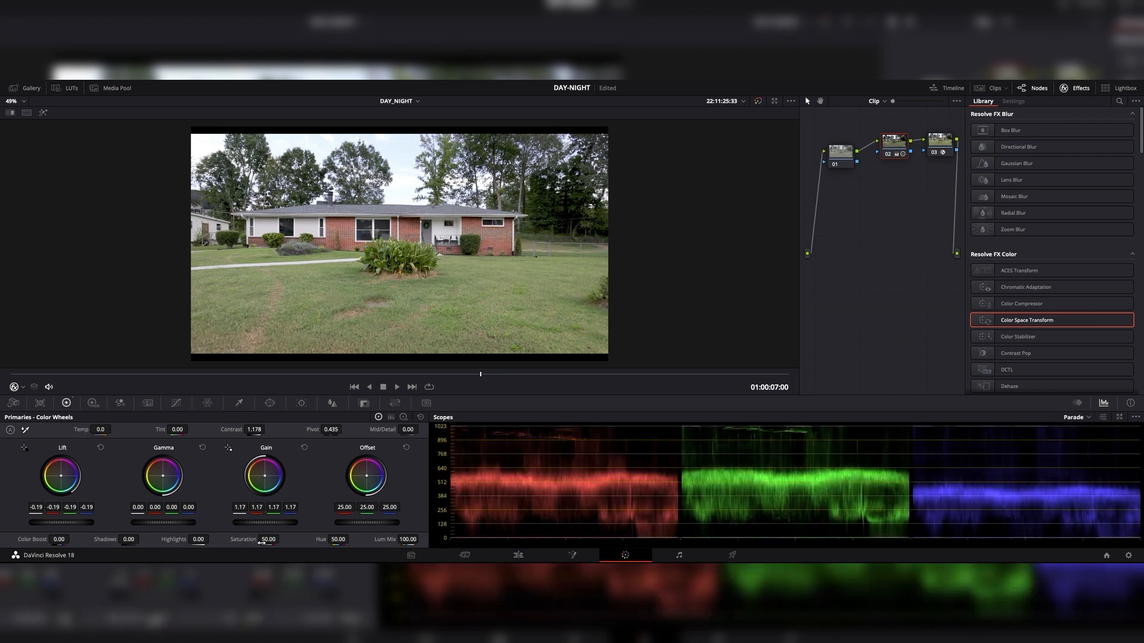
left_click_drag(192, 539, 151, 539)
left_click_drag(259, 525, 277, 525)
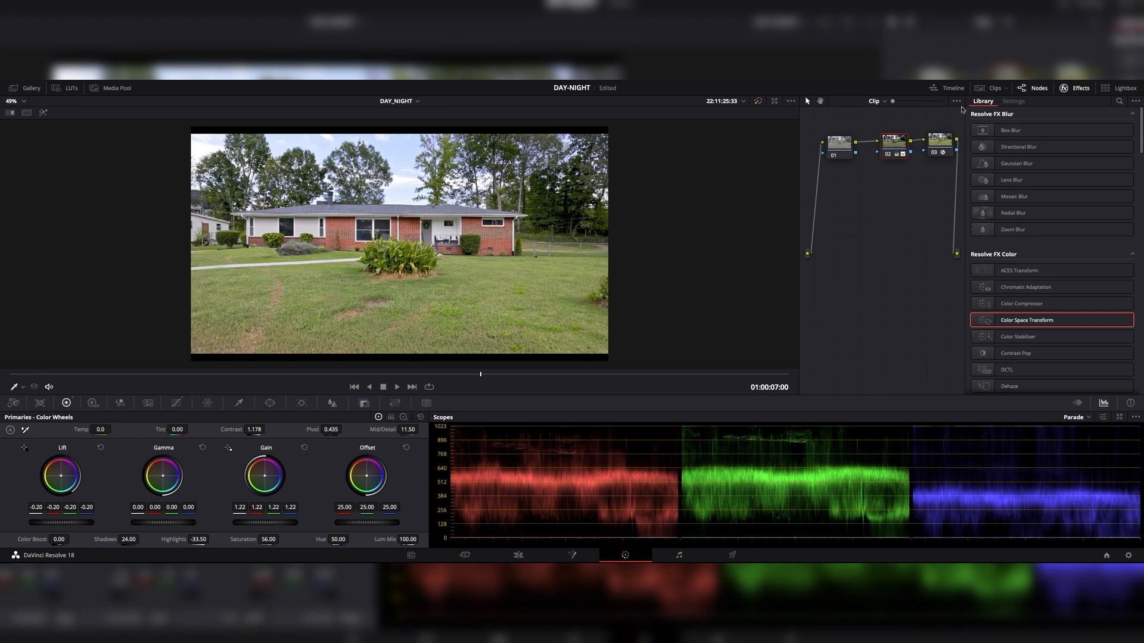
Select the night clip for grading and show the clip thumbnails and mini timeline.
left_click(991, 88)
left_click(92, 367)
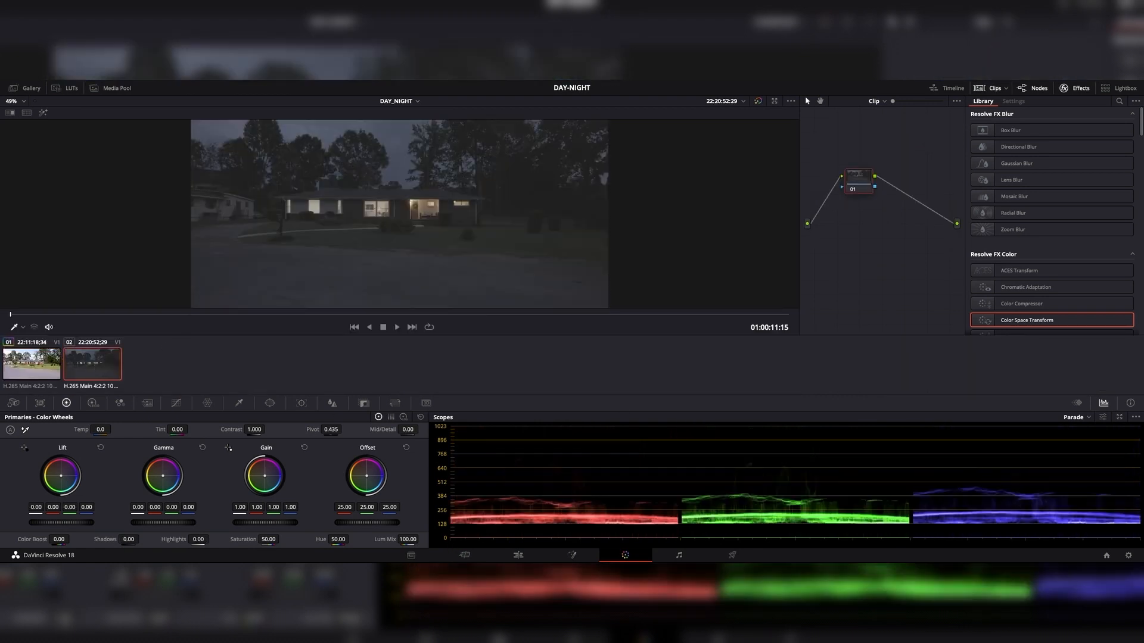
left_click(946, 88)
Add a serial node after node 01 in the night clip's node graph.
left_click_drag(856, 173, 844, 166)
right_click(844, 166)
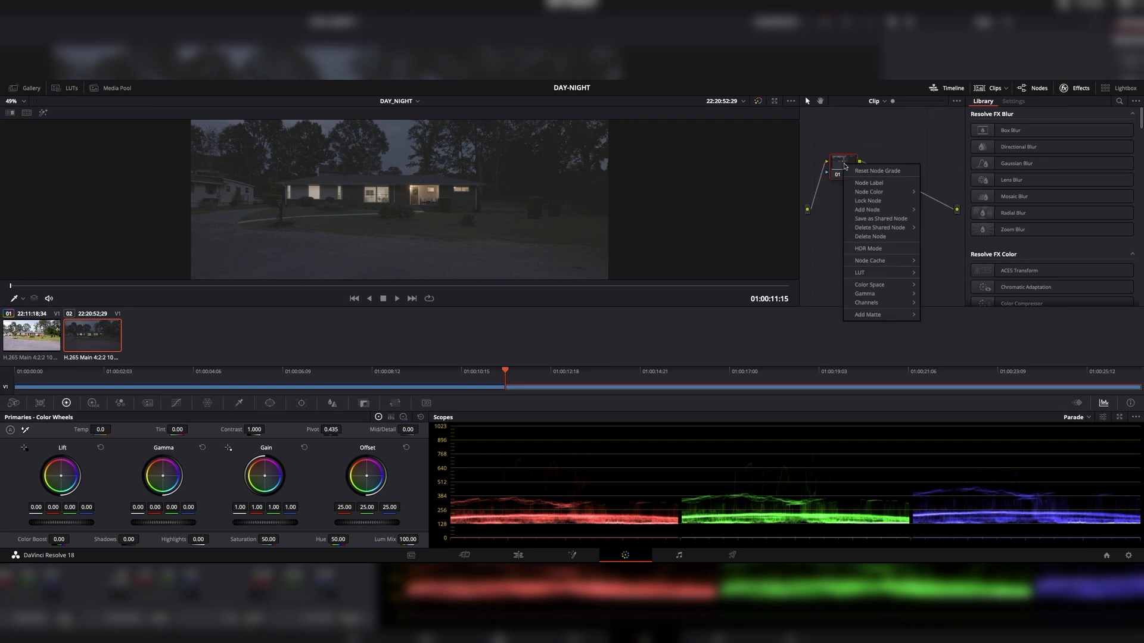
mouse_move(883, 210)
left_click(944, 212)
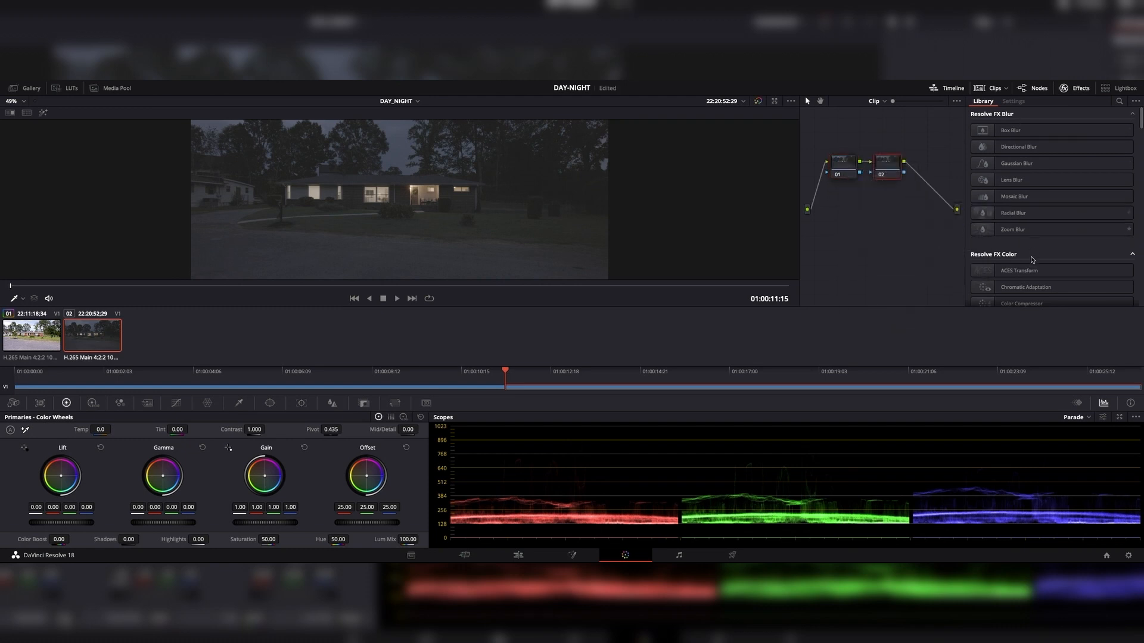
Apply Color Space Transform to the night clip's node 02 with Canon Cinema Gamut as input color space.
scroll(1023, 293, "down", 3)
left_click(1010, 246)
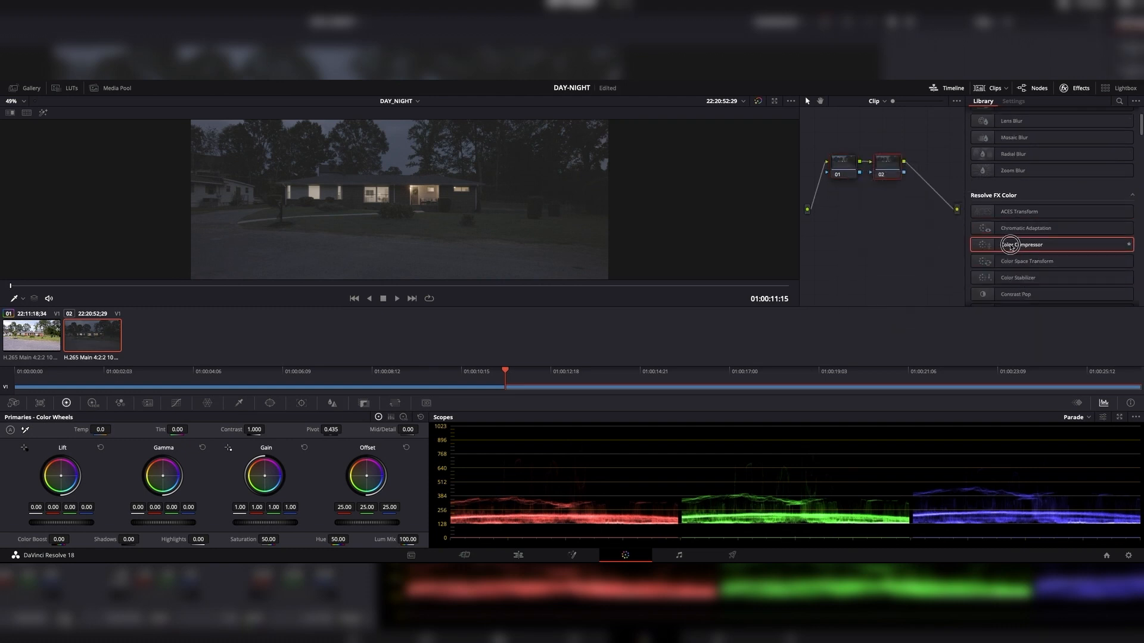
left_click_drag(1025, 264, 886, 165)
left_click(1061, 141)
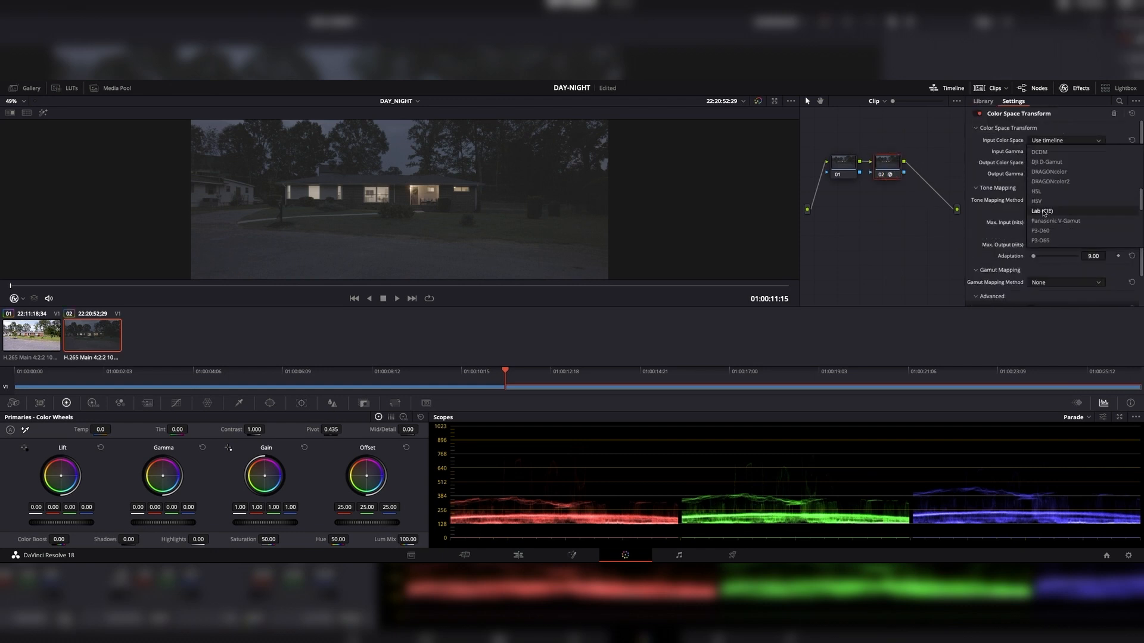
left_click(1082, 193)
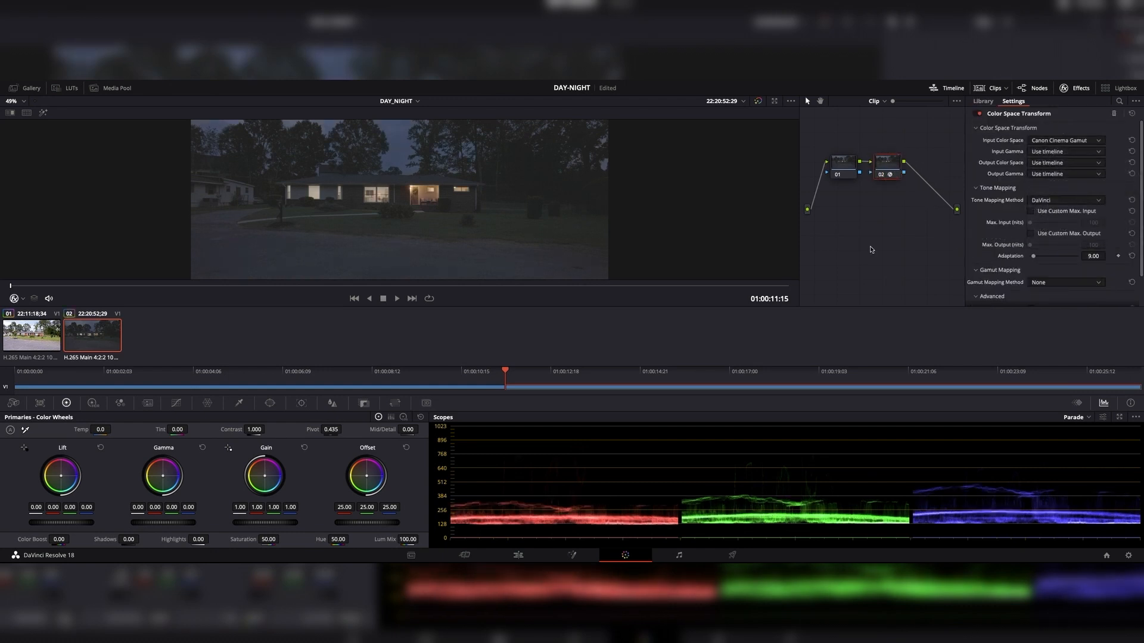
Hide the clip thumbnails and space the night clip's two nodes further apart, leaving node 01 selected.
scroll(420, 237, "down", 1)
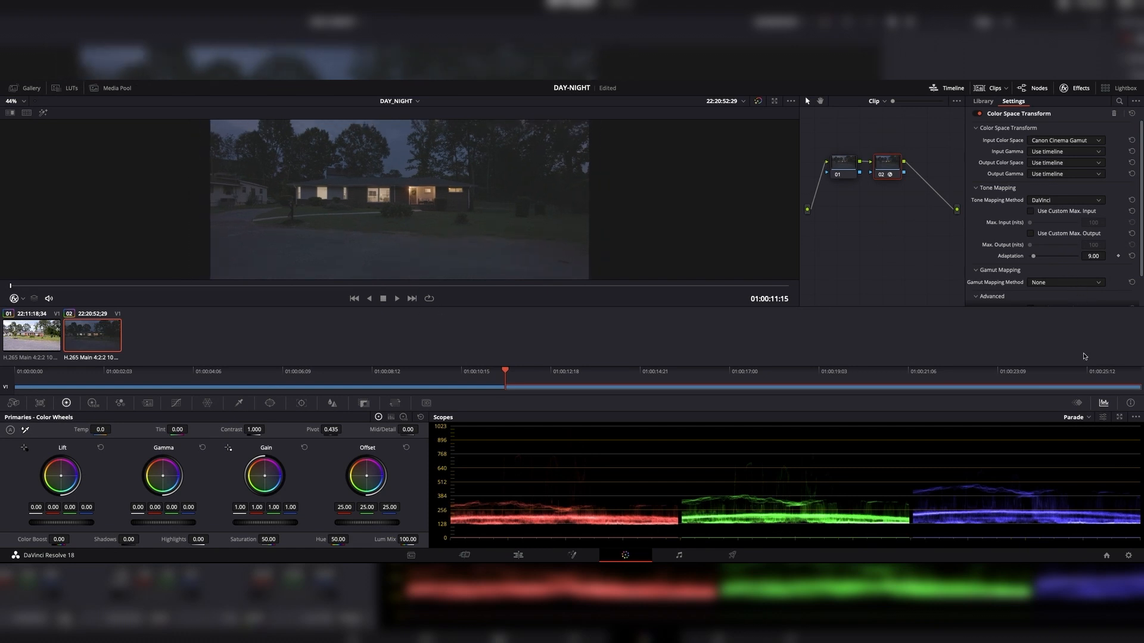
left_click(991, 88)
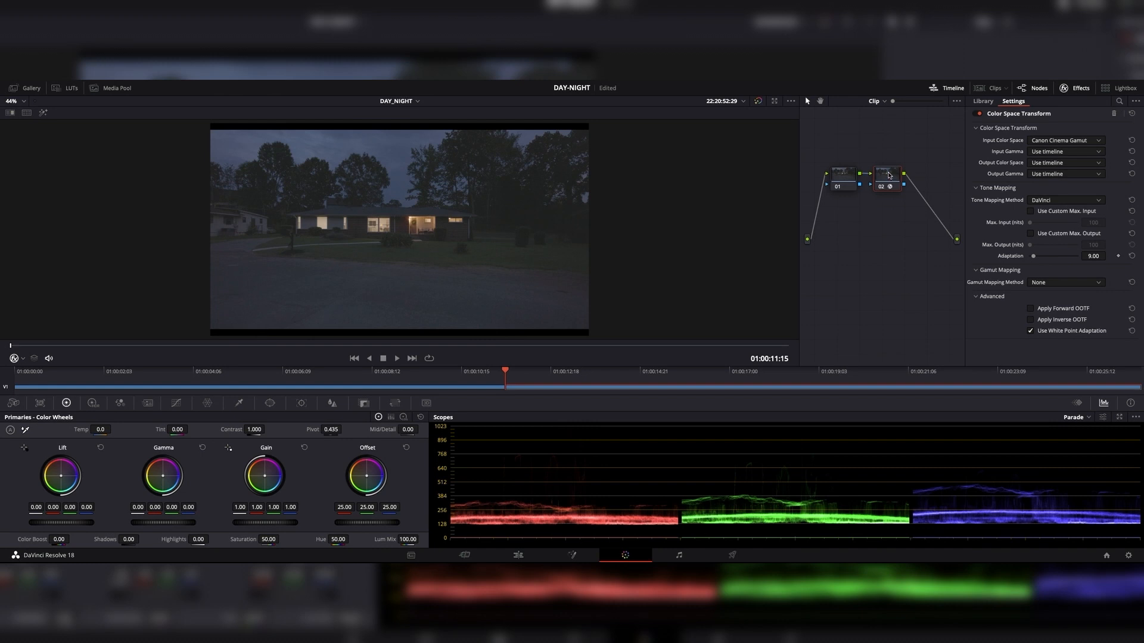
left_click(843, 177)
left_click(900, 175)
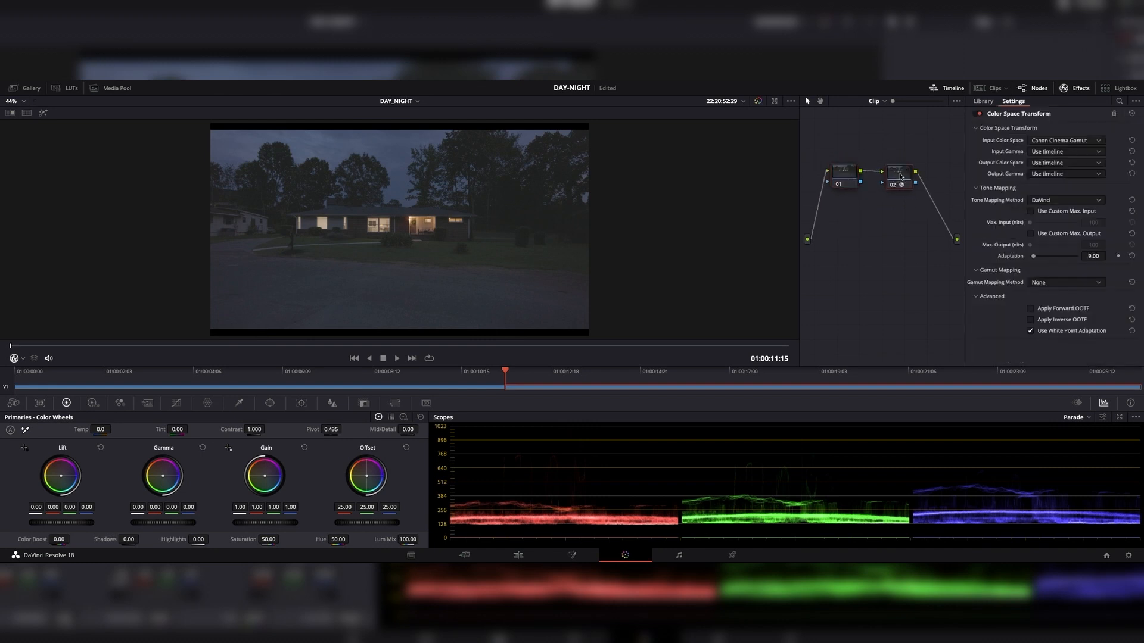
left_click_drag(847, 176, 840, 169)
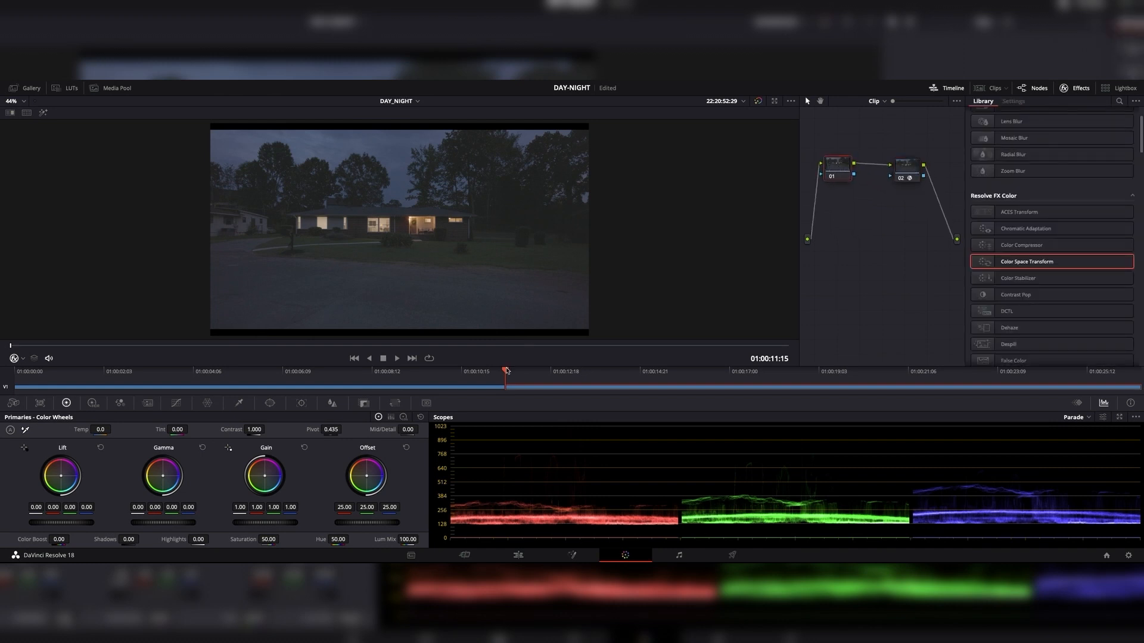
Lower the lift to -0.03 and raise the gain to 1.20 on the night clip's node 01, and check another frame.
left_click_drag(66, 526, 13, 527)
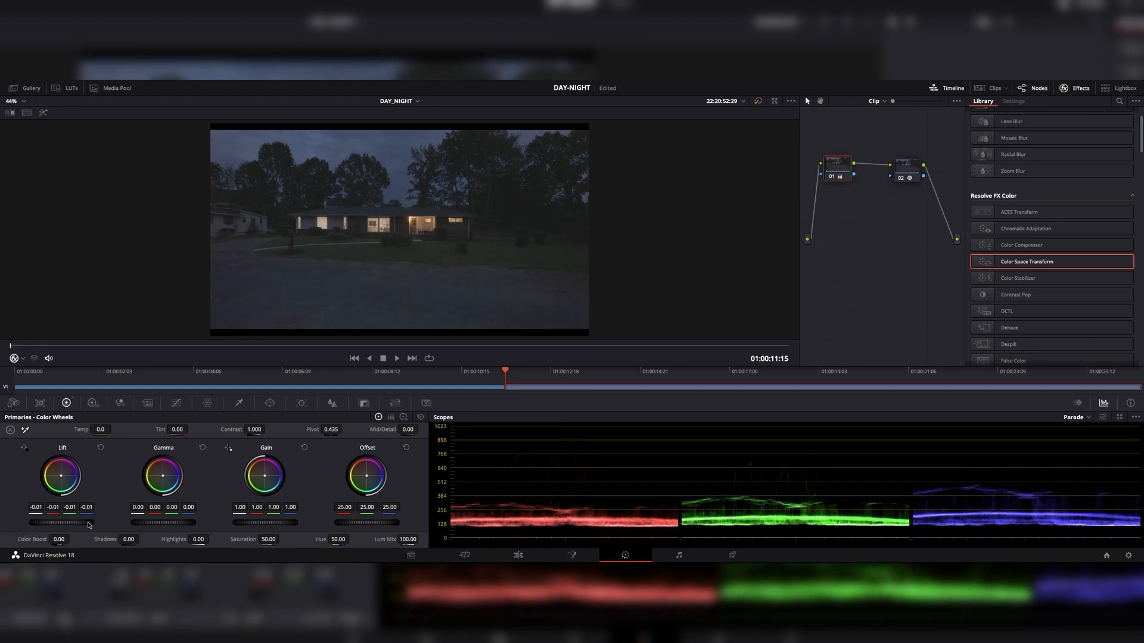
mouse_move(265, 527)
left_mouse_down()
mouse_move(301, 522)
mouse_move(253, 525)
left_mouse_up()
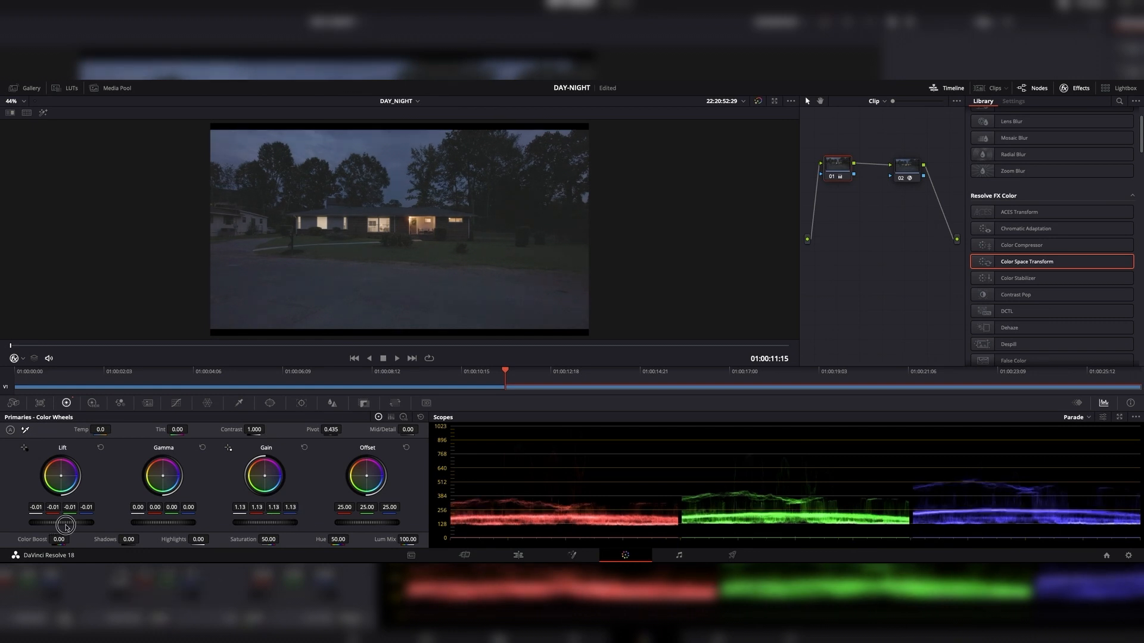
left_click_drag(65, 526, 12, 527)
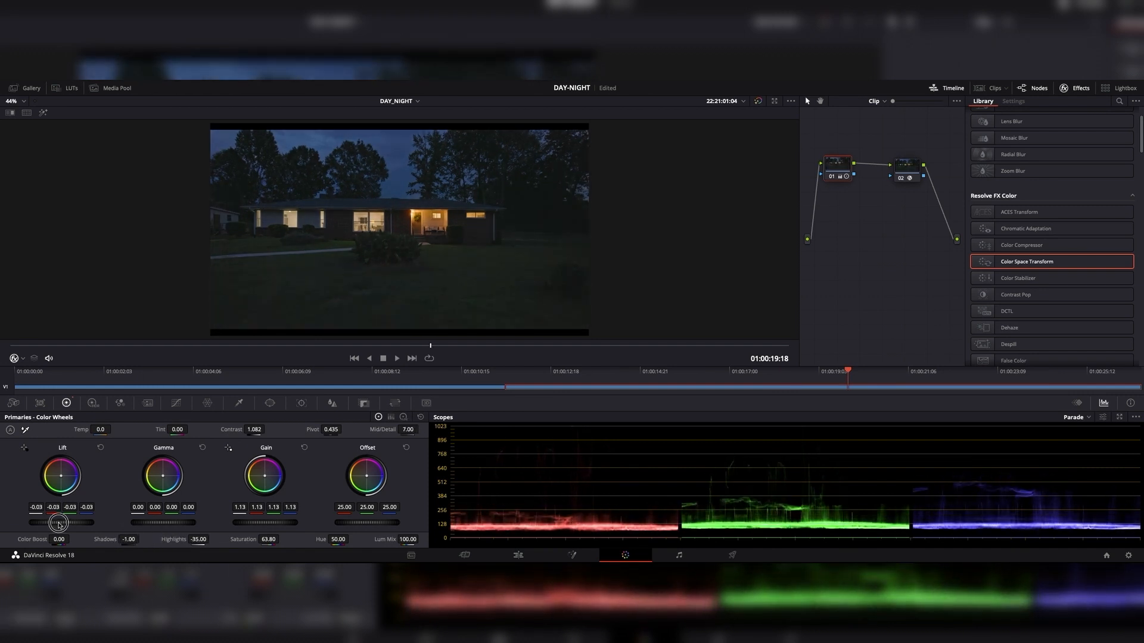
left_click_drag(268, 524, 274, 525)
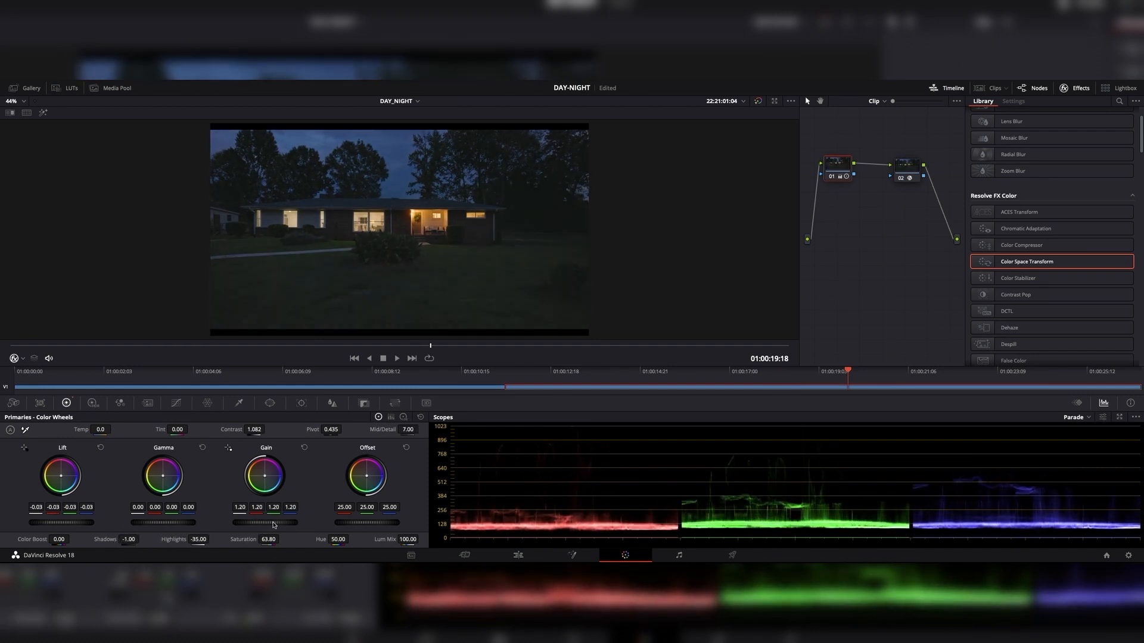
left_click_drag(430, 347, 217, 331)
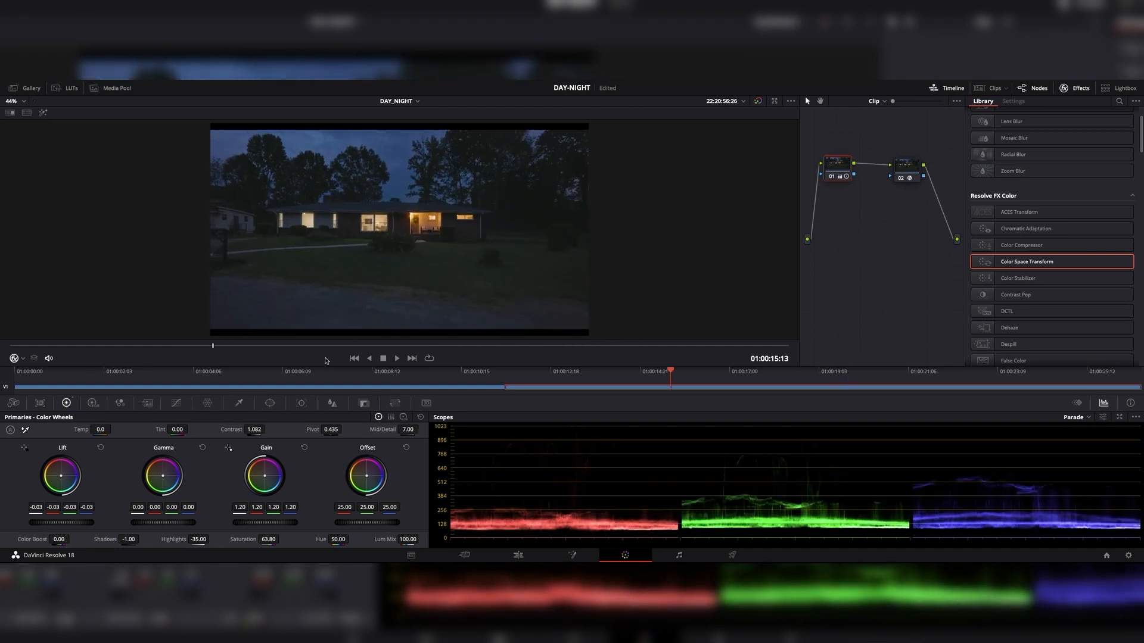
Switch to the Edit page and place the night clip on Video 2, starting together with the day clip on Video 1.
left_click(518, 555)
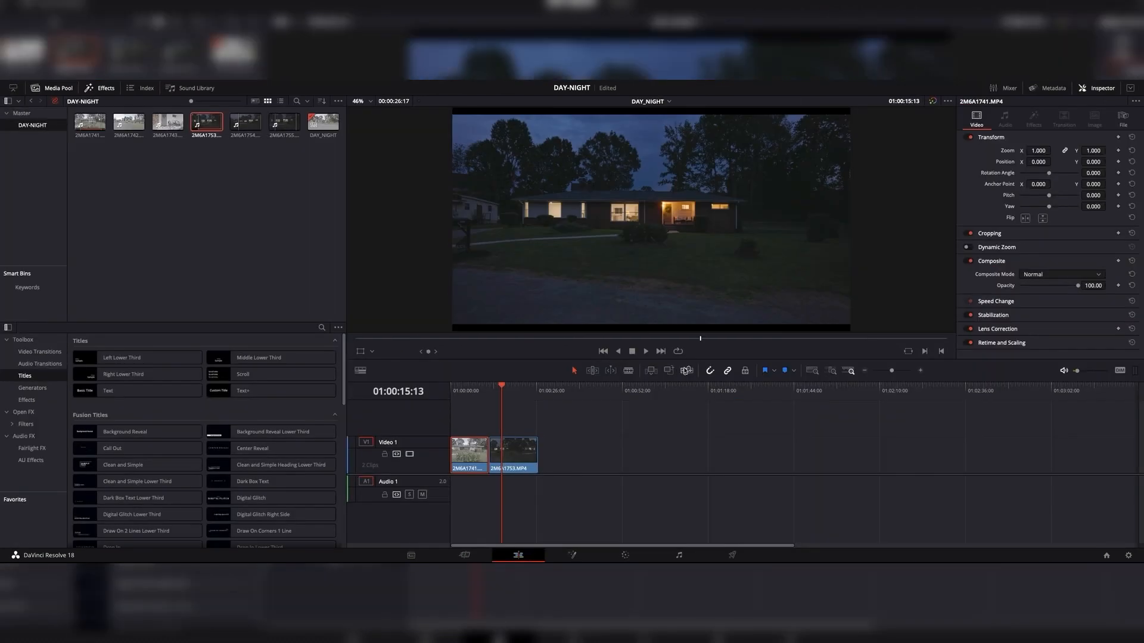
left_click_drag(520, 389, 471, 393)
left_click_drag(510, 454, 463, 388)
left_click_drag(891, 370, 898, 371)
scroll(641, 435, "down", 1)
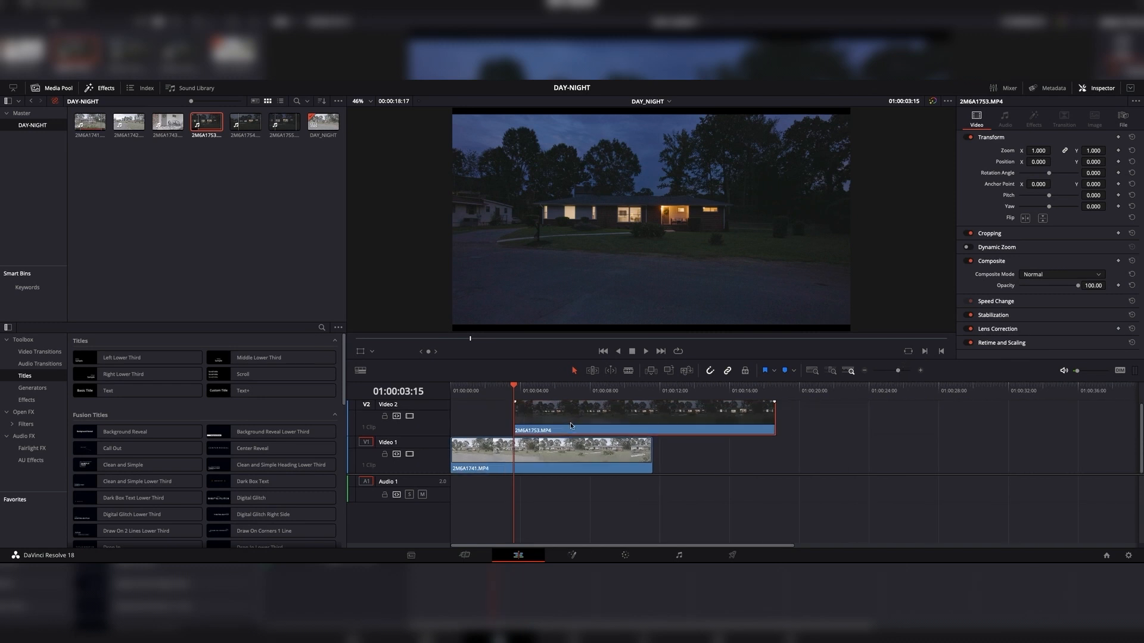
scroll(501, 421, "up", 1)
mouse_move(516, 394)
left_mouse_down()
mouse_move(671, 395)
mouse_move(500, 396)
mouse_move(530, 417)
mouse_move(480, 424)
mouse_move(486, 391)
mouse_move(503, 392)
left_mouse_up()
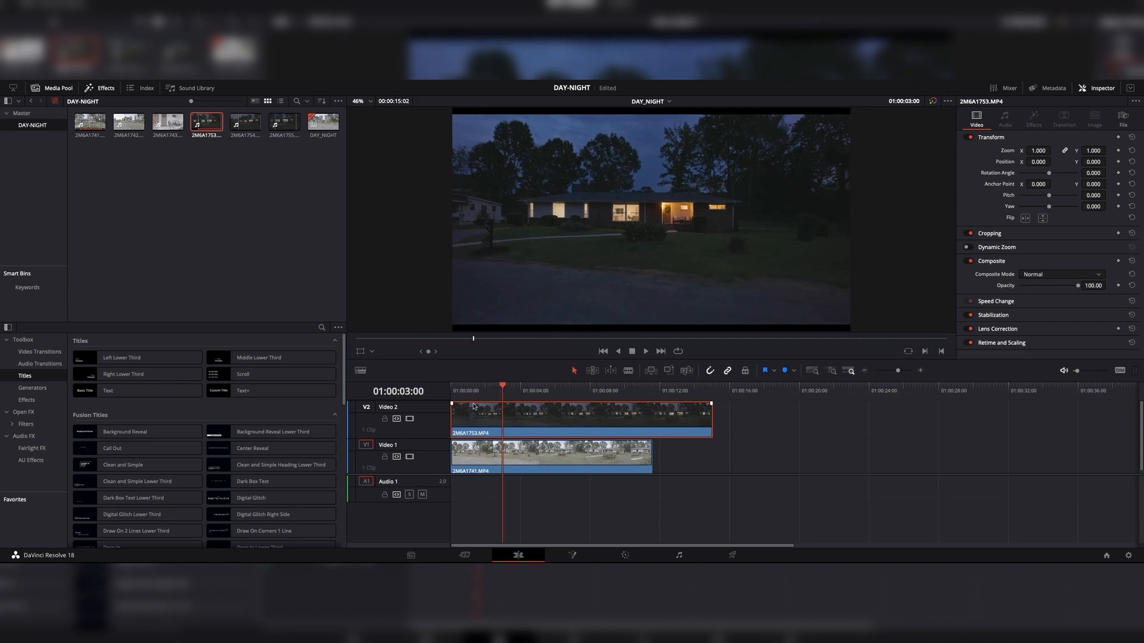
Compare the day and night framing at 01:00:03:00 by switching Video 2 off and on.
left_click(412, 420)
left_click(412, 420)
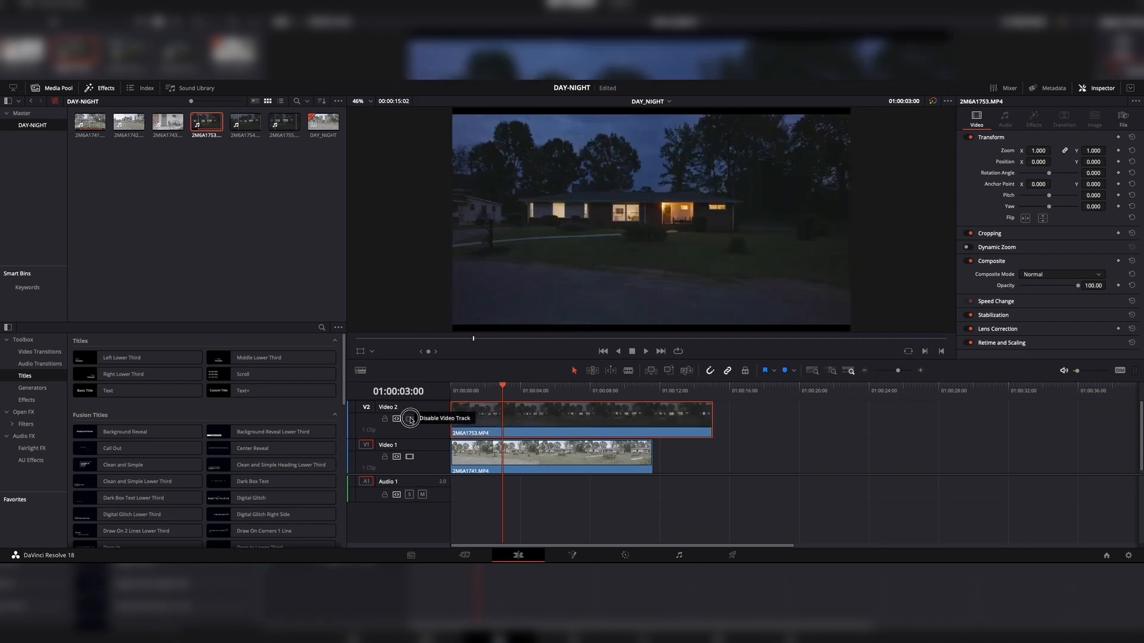
left_click(410, 420)
left_click(409, 420)
left_click(409, 420)
left_click(409, 420)
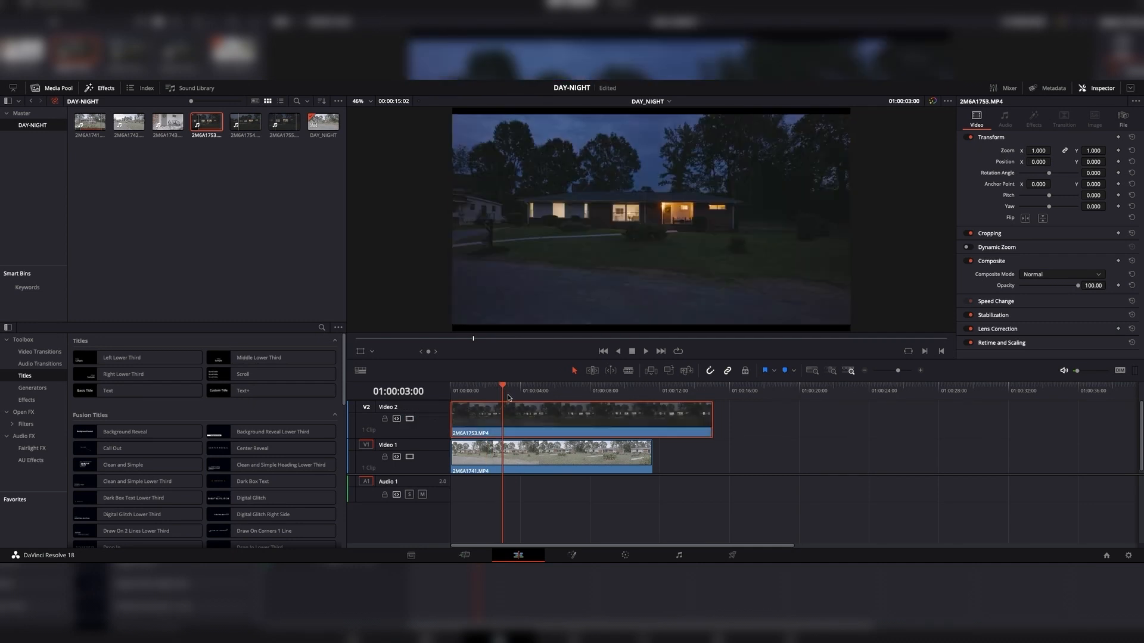
Move the playhead to 01:00:05:17 and toggle Video 2's visibility to compare how the two house shots match.
left_click_drag(510, 393, 551, 391)
key("space")
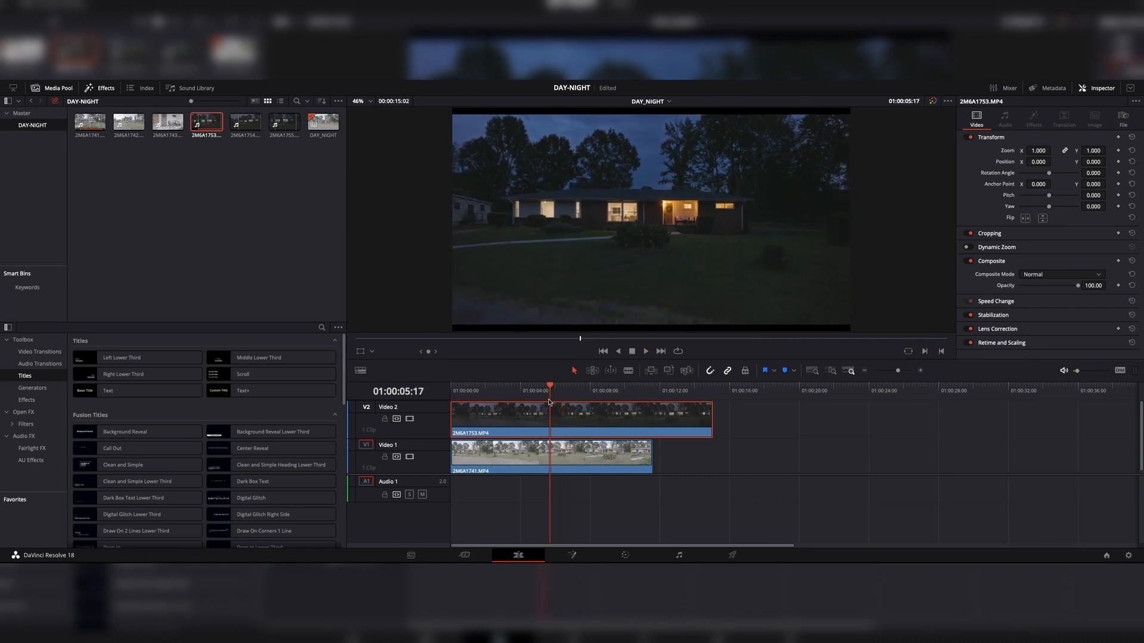
left_click(410, 420)
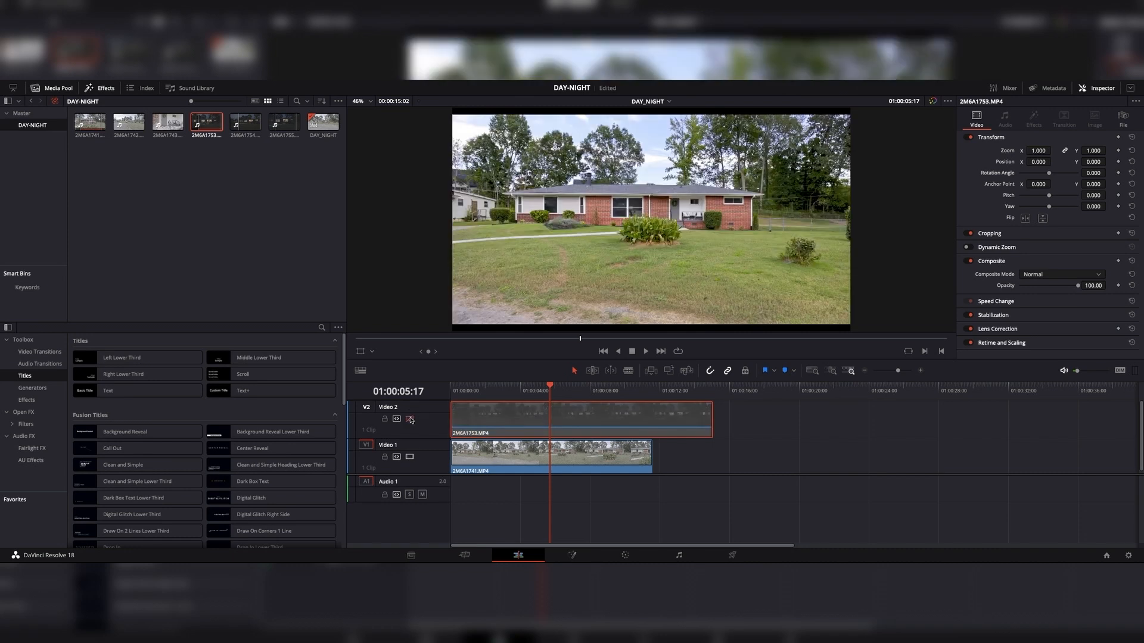
left_click(410, 420)
left_click(410, 419)
left_click(410, 420)
left_click(410, 419)
left_click(410, 420)
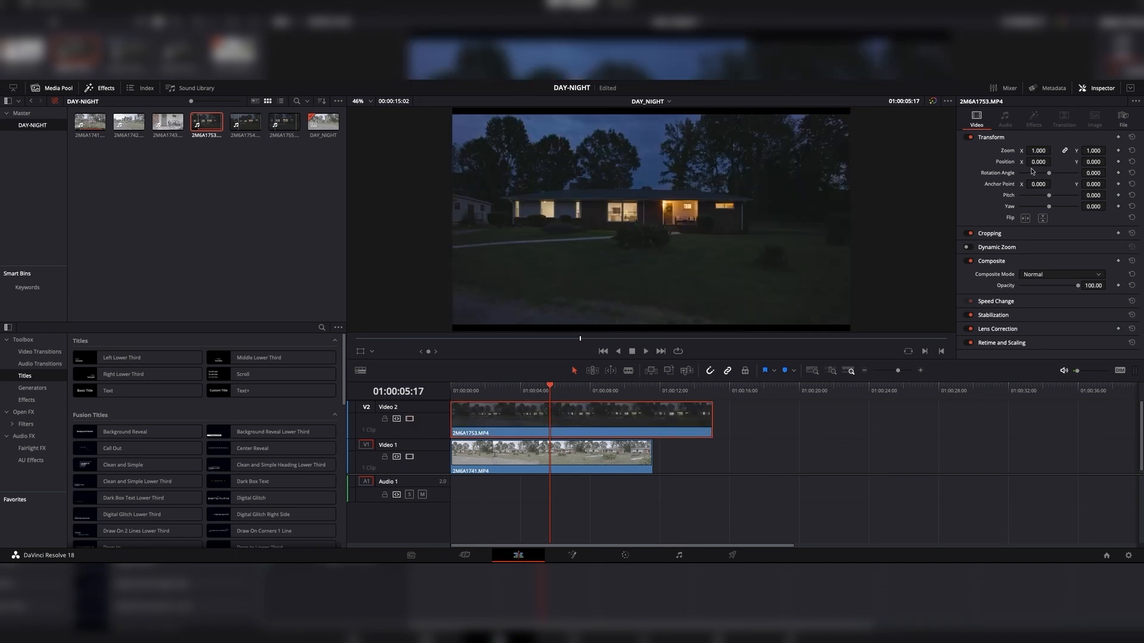
Set the zoom of both the night and day clips to 1.170 and compare them by toggling Video 2.
mouse_move(1041, 151)
left_mouse_down()
mouse_move(1052, 150)
mouse_move(1042, 151)
left_mouse_up()
left_click(534, 473)
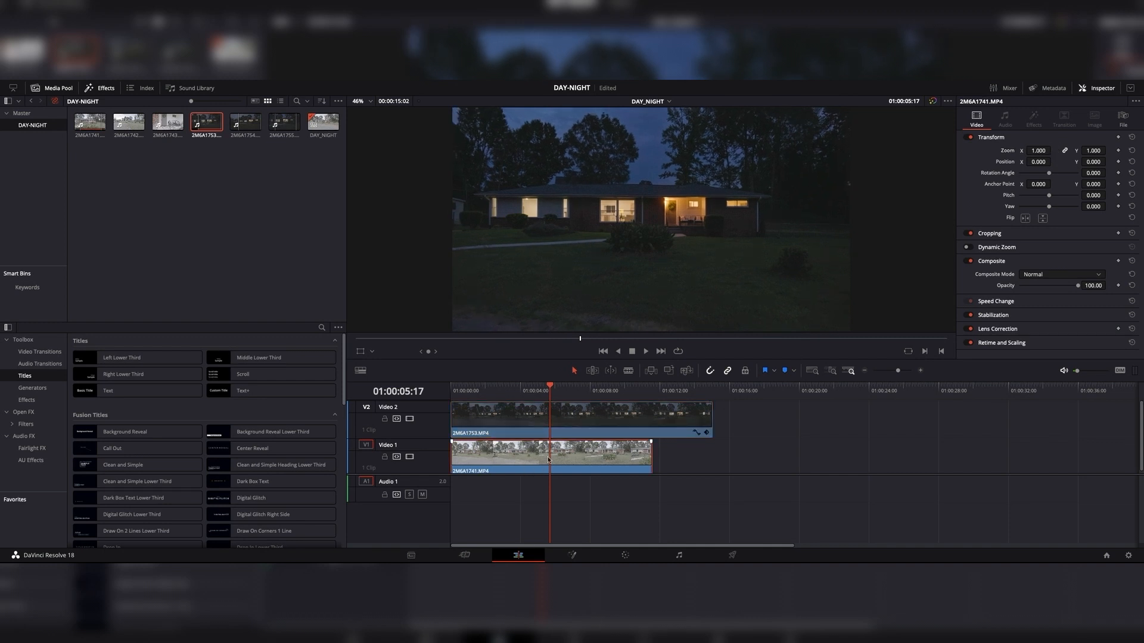
left_click_drag(1045, 153, 1051, 152)
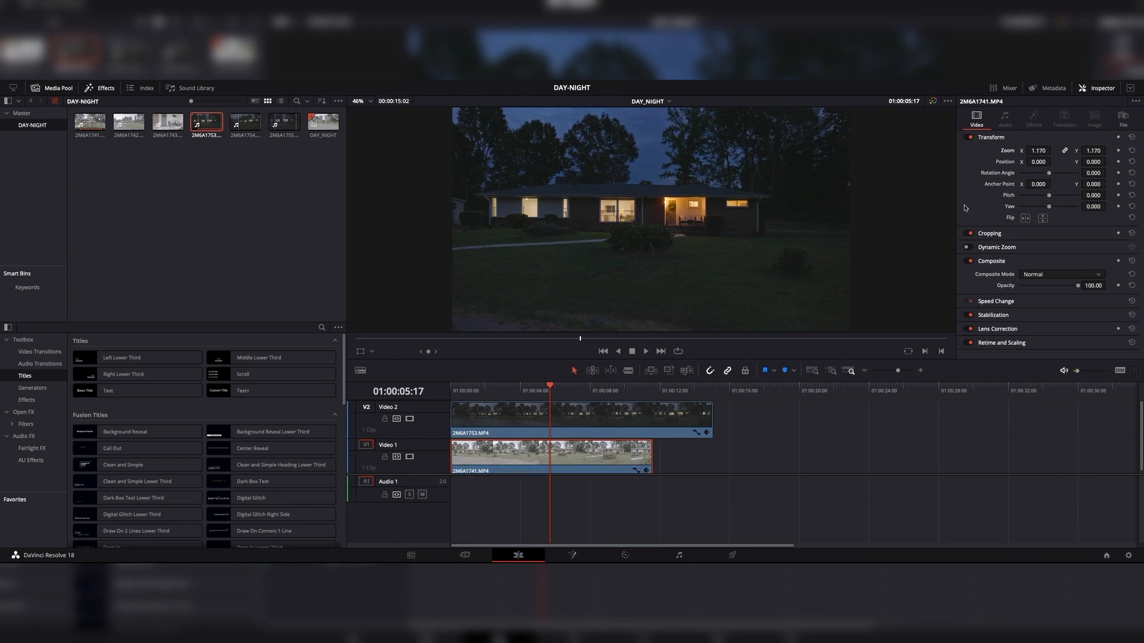
left_click(409, 419)
left_click(409, 419)
left_click(409, 420)
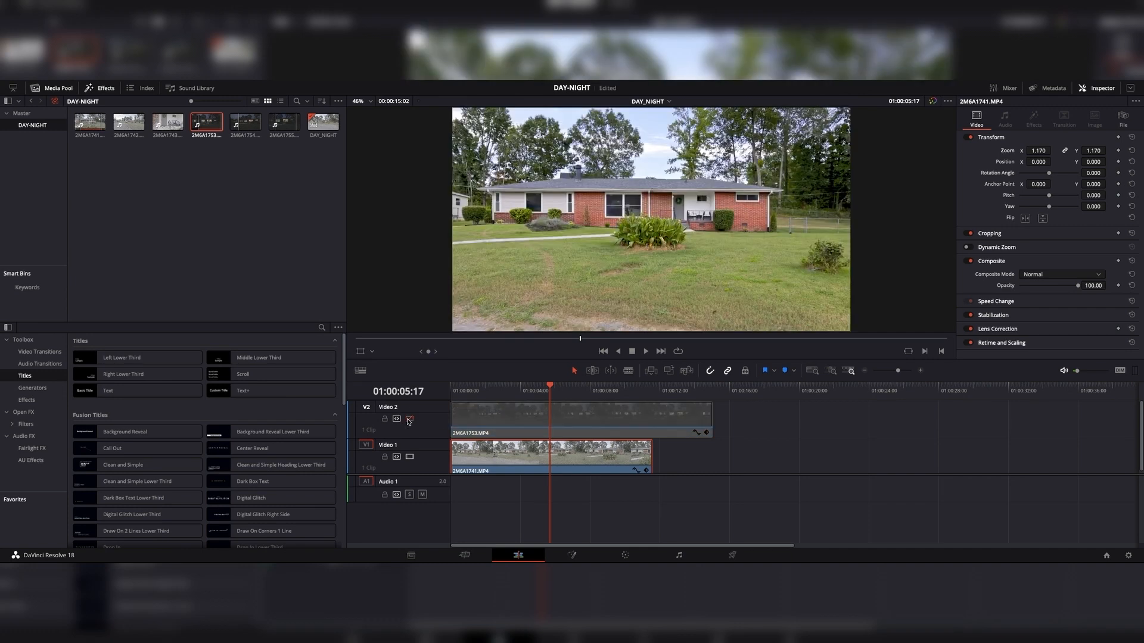
left_click(410, 419)
left_click(410, 419)
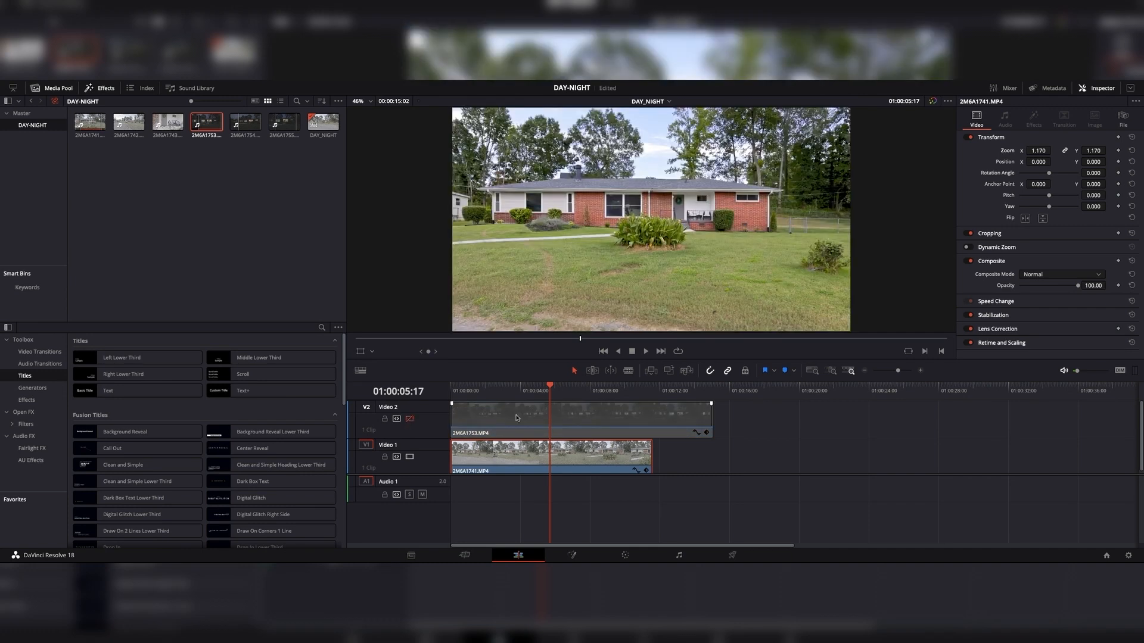
left_click(410, 419)
Reduce the night clip's opacity to 64.12 and align it over the day house with position X 36 and Y 27.
left_click(639, 405)
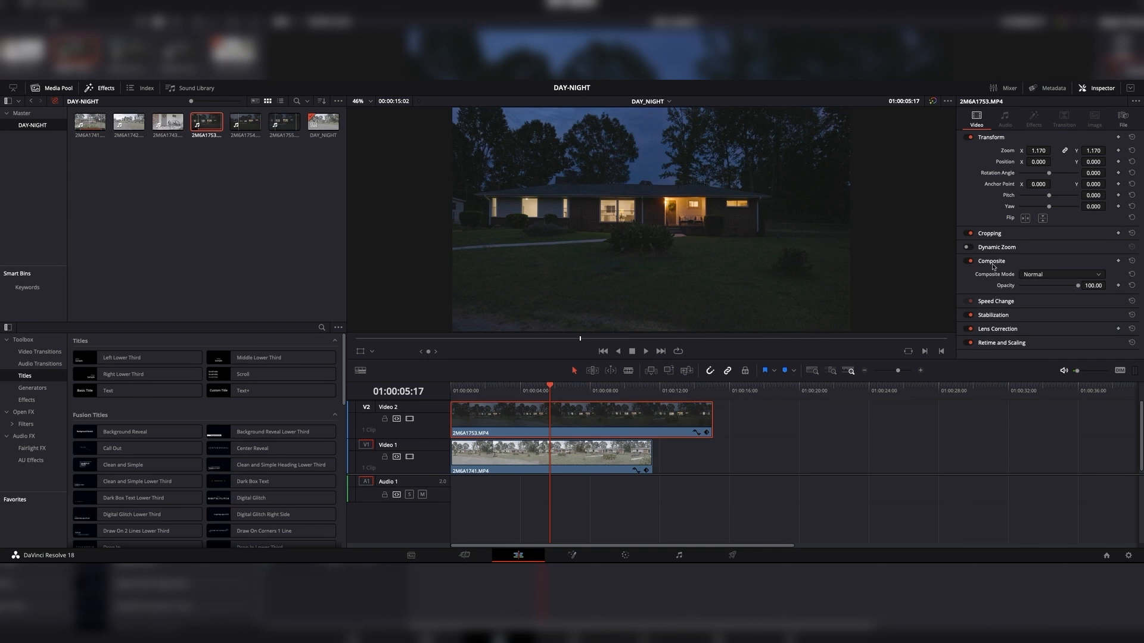
mouse_move(1077, 288)
left_mouse_down()
mouse_move(1019, 288)
mouse_move(1056, 292)
left_mouse_up()
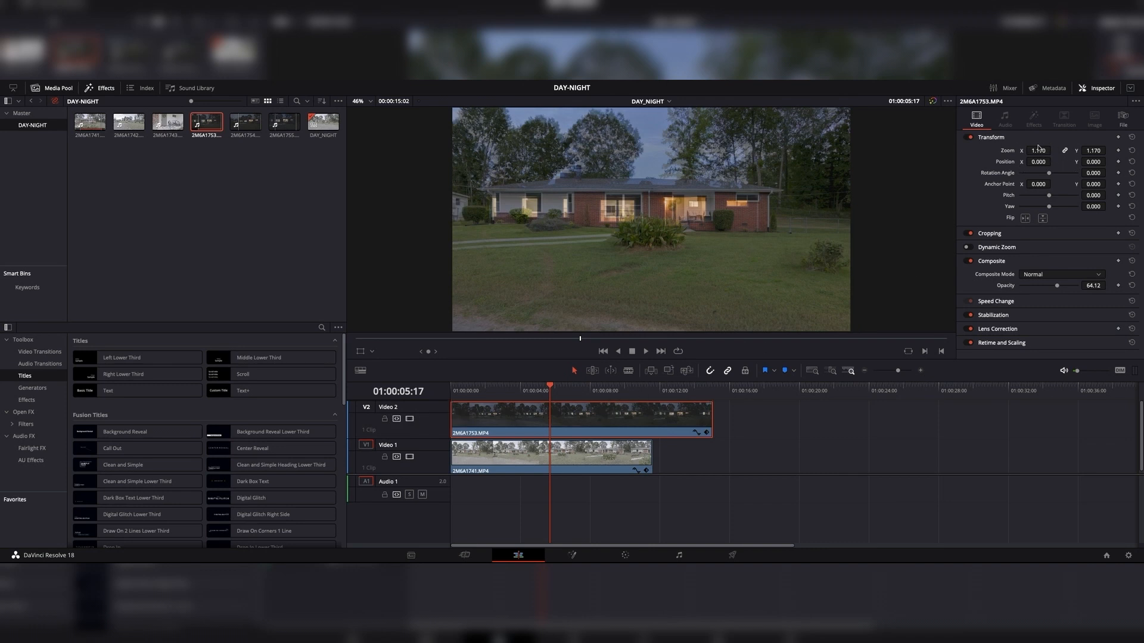
mouse_move(1039, 161)
left_mouse_down()
mouse_move(1101, 156)
mouse_move(1046, 162)
left_mouse_up()
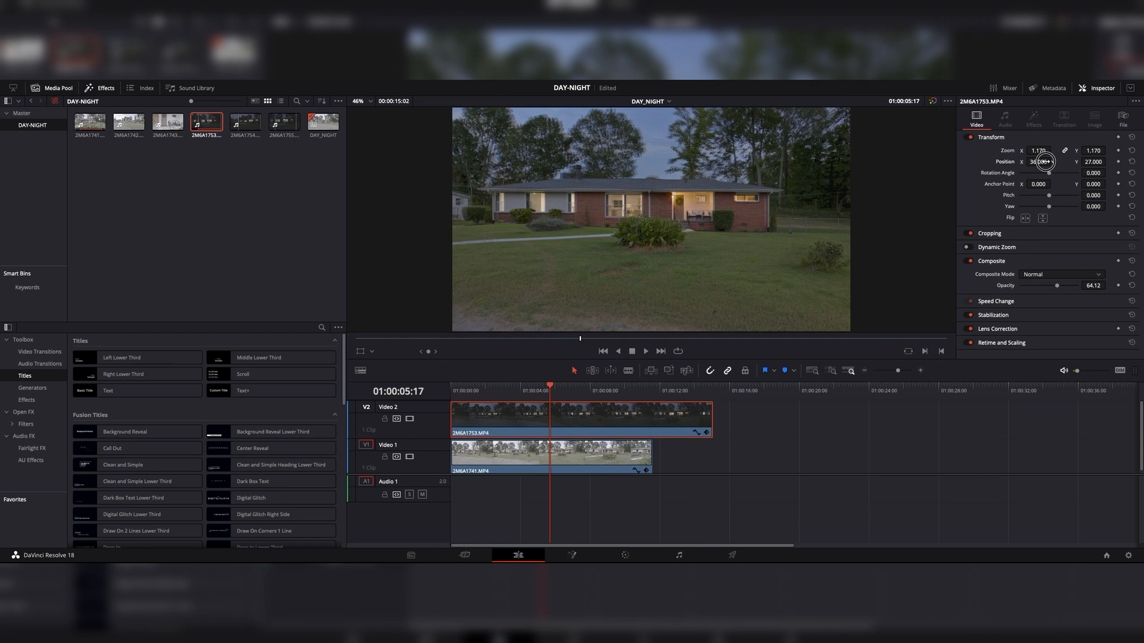
Check the overlay's alignment against the day clip by repeatedly hiding and showing Video 2.
left_click(409, 420)
left_click(408, 419)
left_click(409, 420)
left_click(409, 420)
left_click(409, 419)
left_click(408, 419)
left_click(409, 419)
left_click(409, 419)
left_click(409, 419)
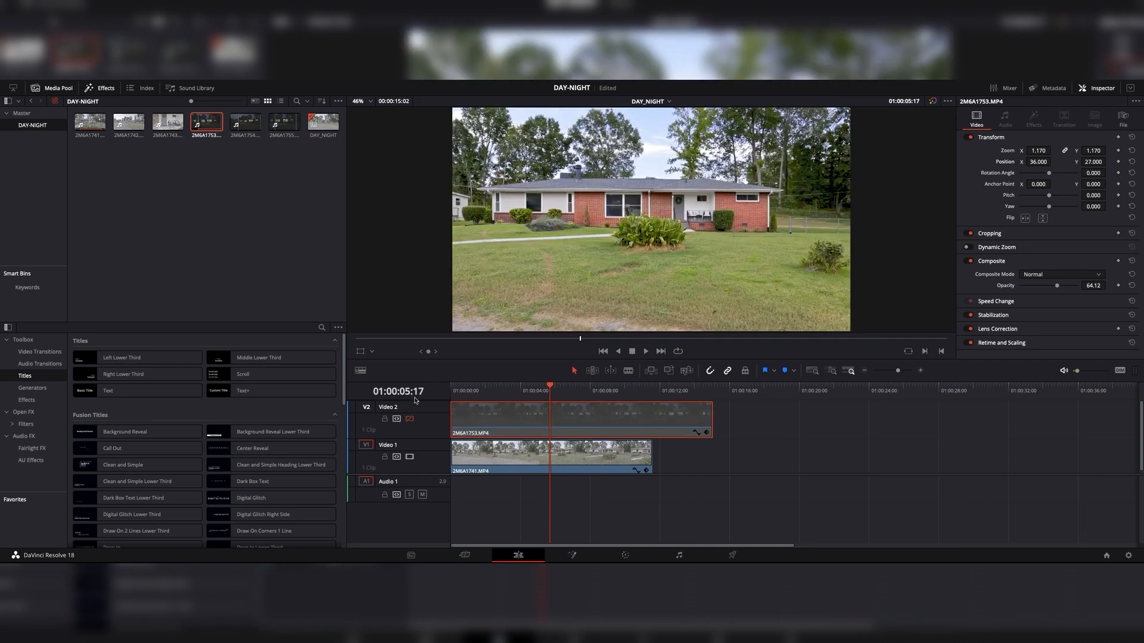
left_click(408, 420)
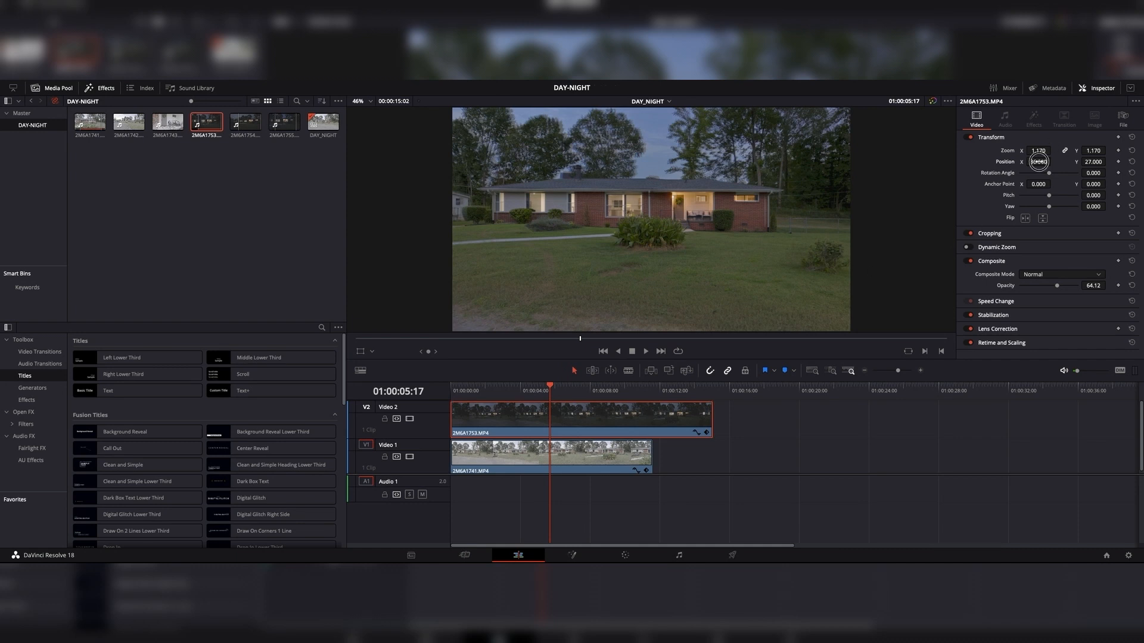
Set the night clip's X position to 47 and check the alignment by toggling Video 2.
left_click_drag(1037, 161, 1041, 162)
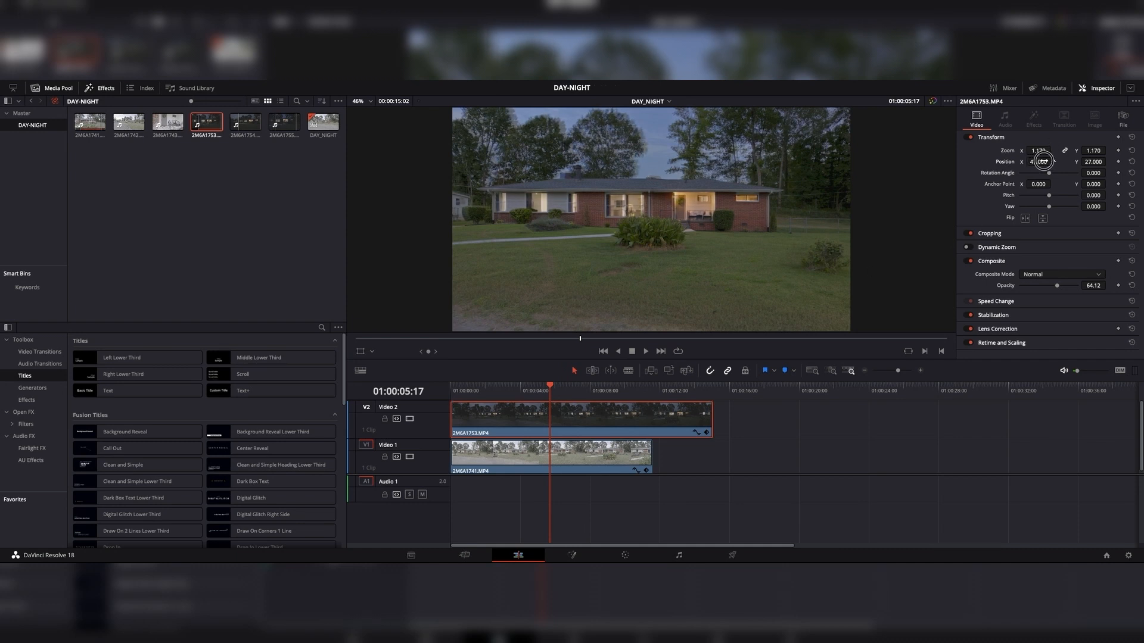
left_click(409, 419)
left_click(409, 419)
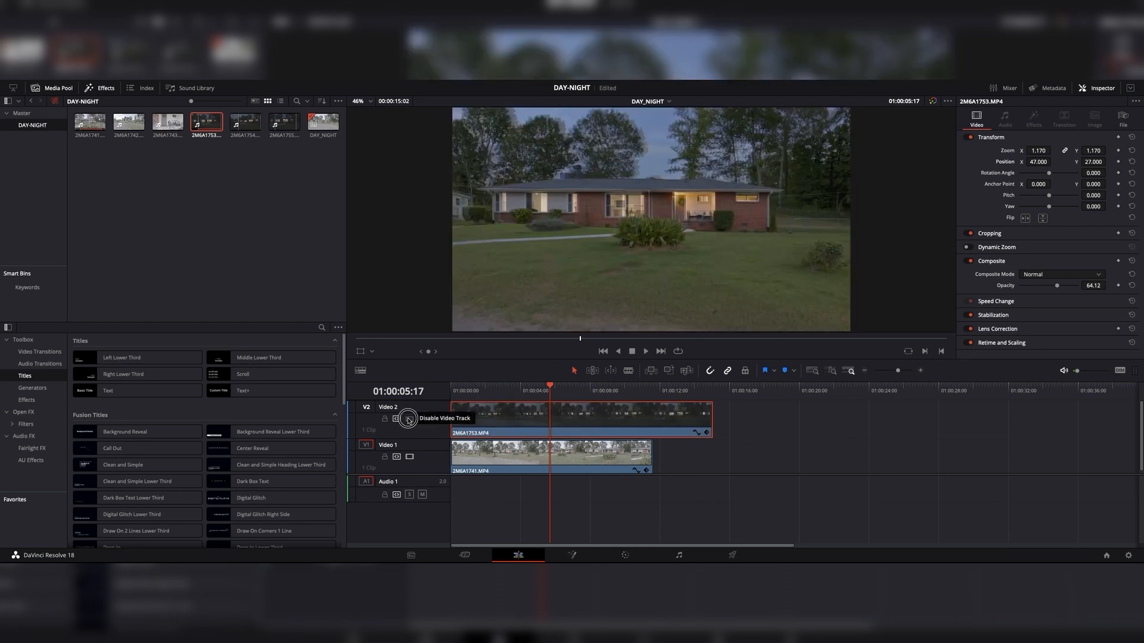
left_click(409, 419)
left_click(409, 419)
left_click(408, 419)
left_click(408, 419)
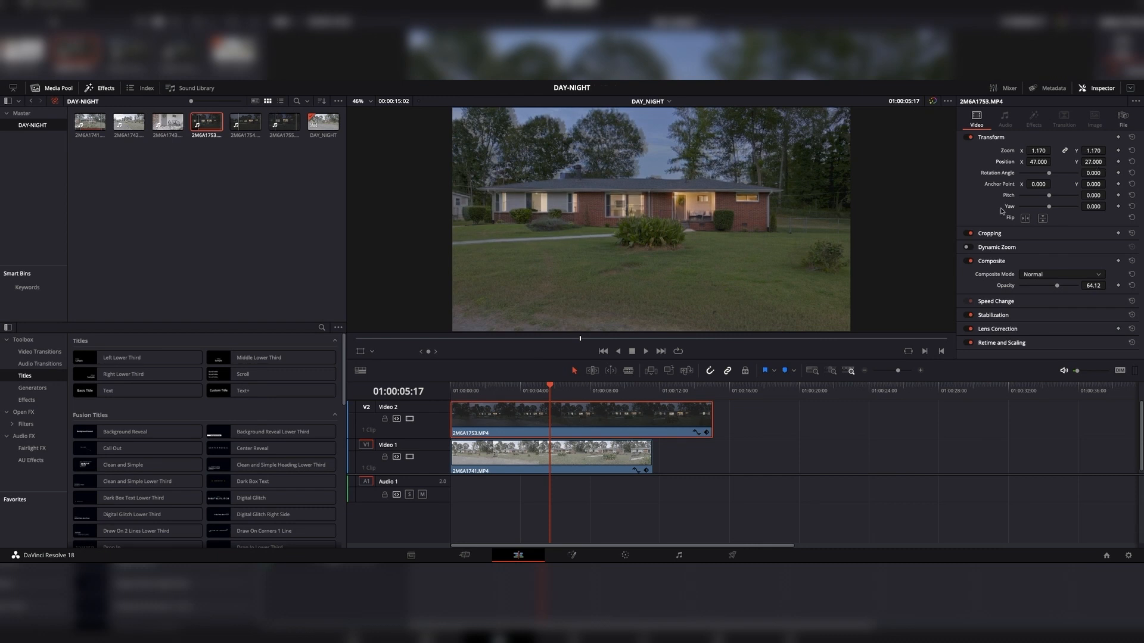
Trim the night clip's start and day clip's end to 01:00:05:21, with the night clip following the day clip on Video 1.
mouse_move(544, 390)
left_mouse_down()
mouse_move(501, 392)
mouse_move(585, 386)
mouse_move(553, 390)
left_mouse_up()
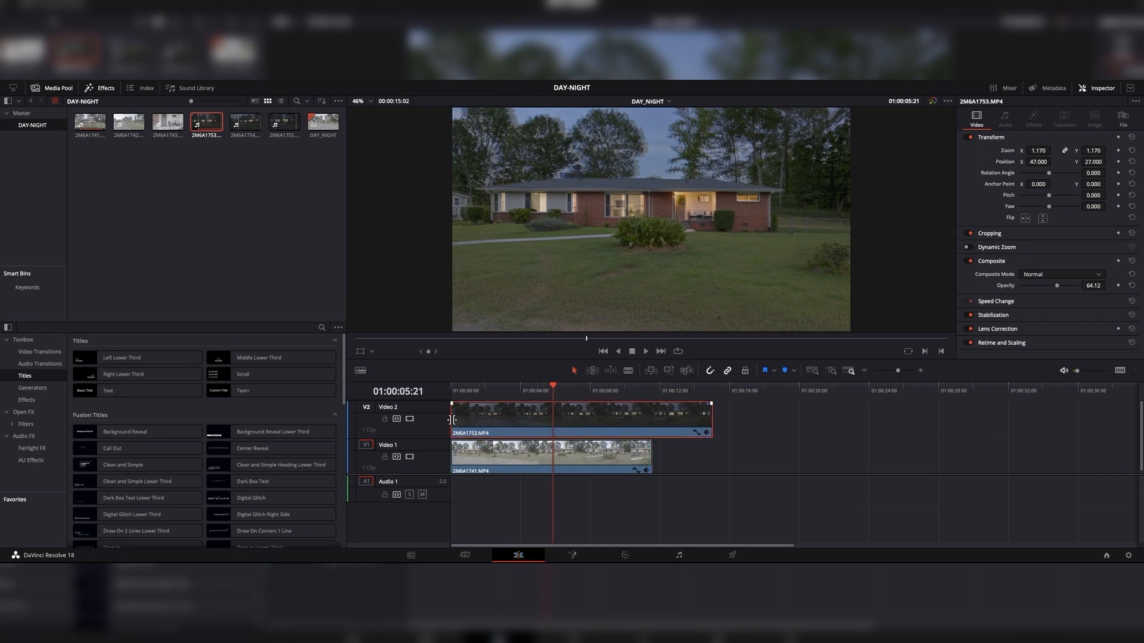
left_click_drag(453, 420, 552, 413)
left_click_drag(648, 459, 591, 465)
Search the video transitions for "lum" and apply Luma Wipe at the cut between the day and night clips.
left_click(530, 390)
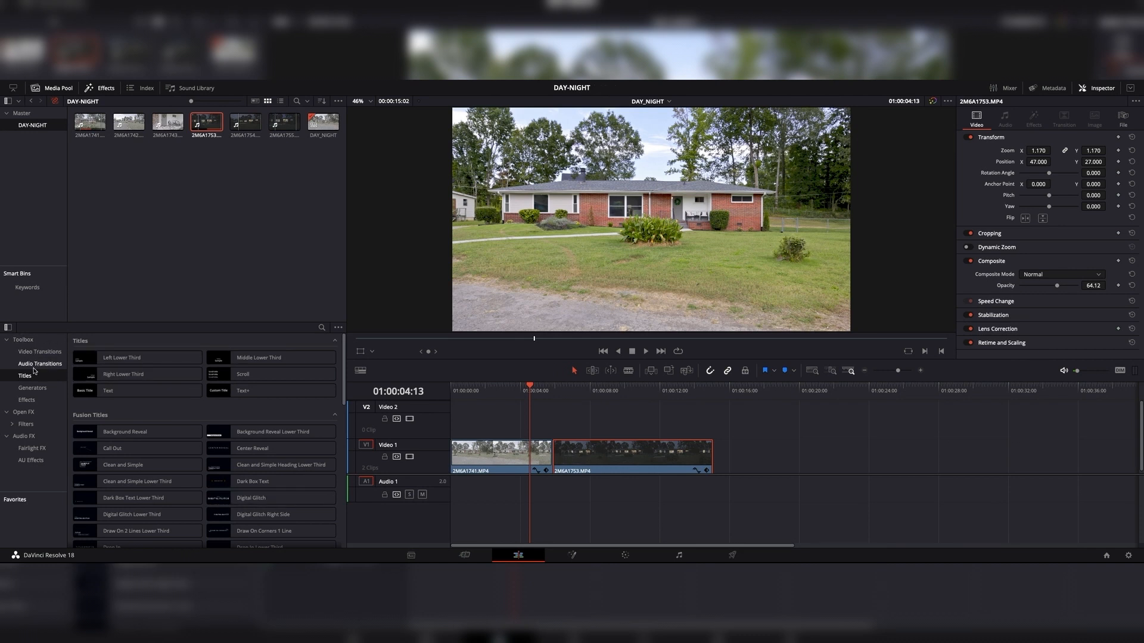
mouse_move(538, 389)
left_mouse_down()
mouse_move(560, 391)
mouse_move(537, 391)
left_mouse_up()
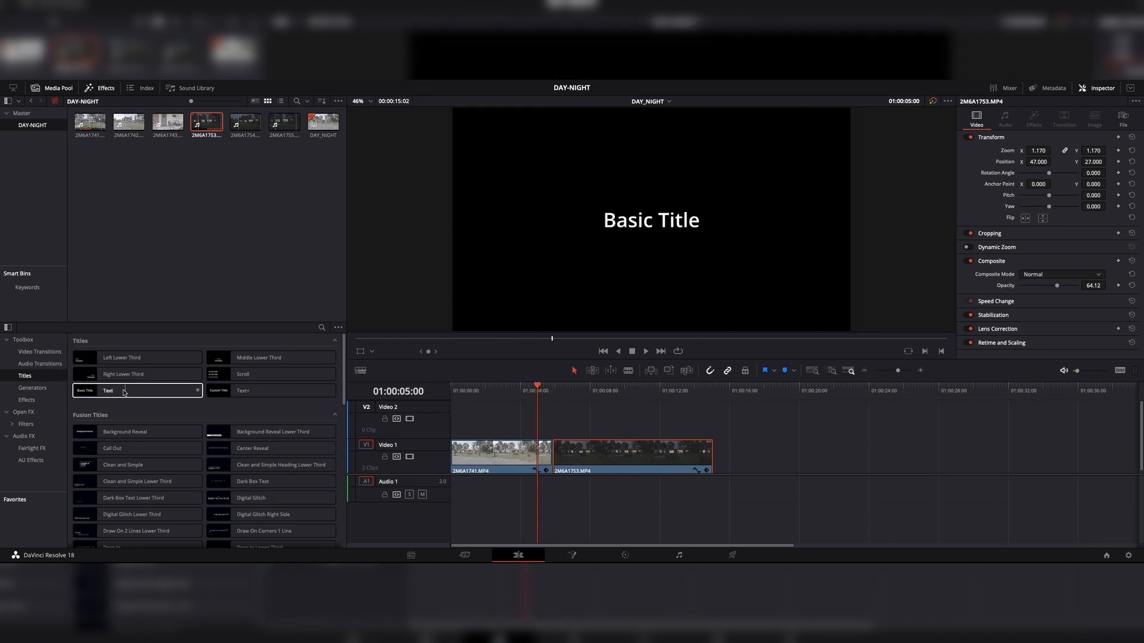
left_click(37, 351)
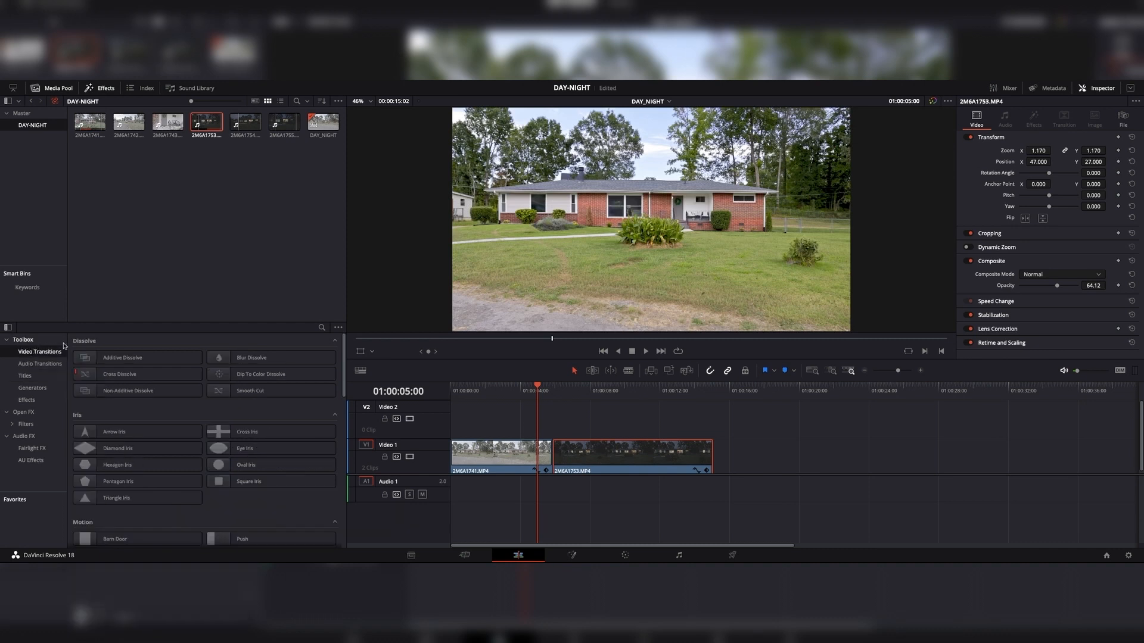
left_click(322, 327)
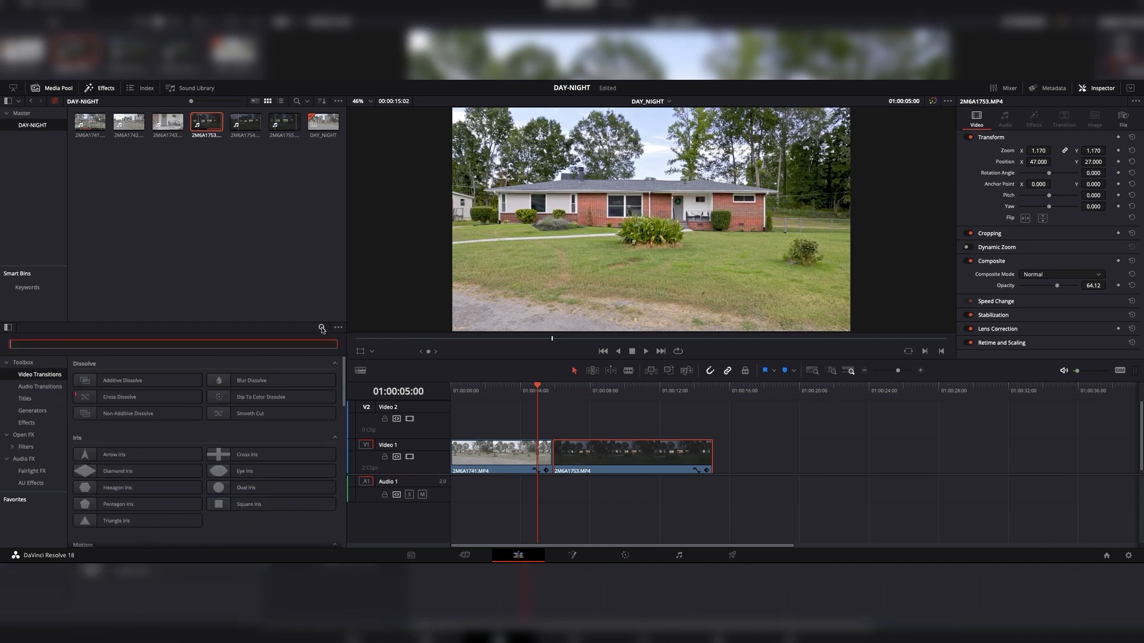
type("lum")
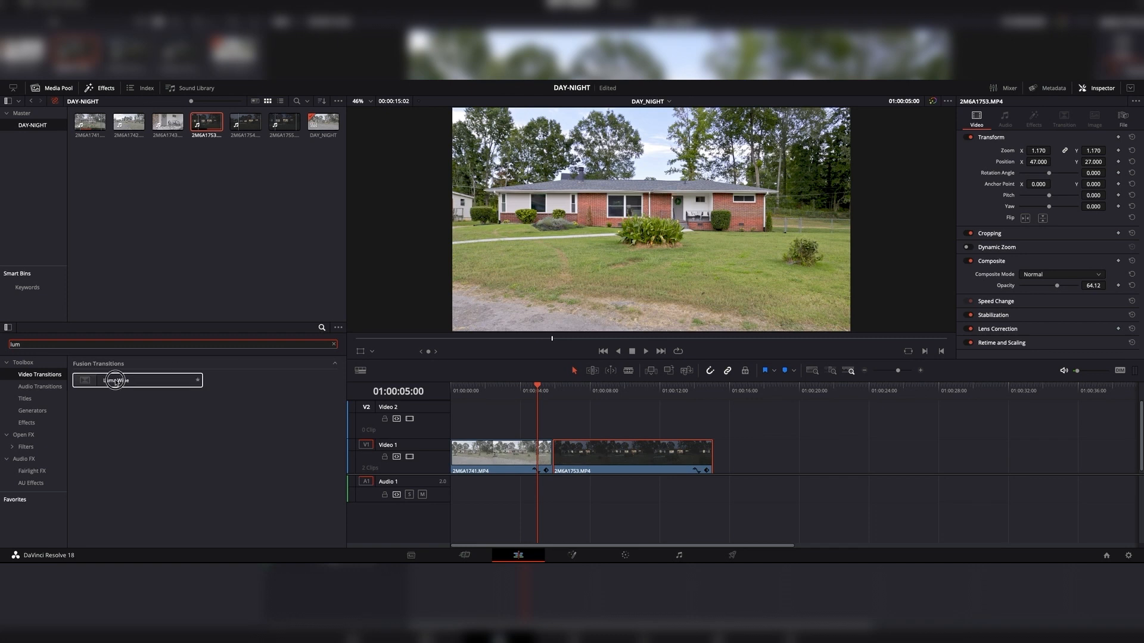
left_click_drag(114, 380, 544, 456)
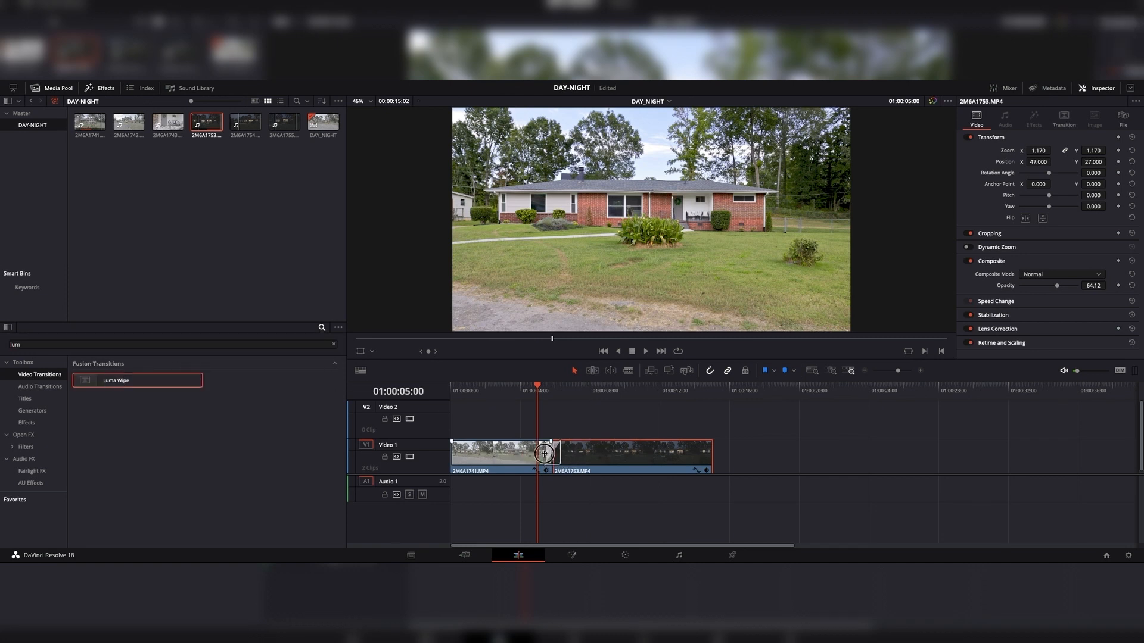
Lengthen the Luma Wipe transition to 2.3 seconds (54 frames) and play the day-to-night change full screen.
left_click(543, 456)
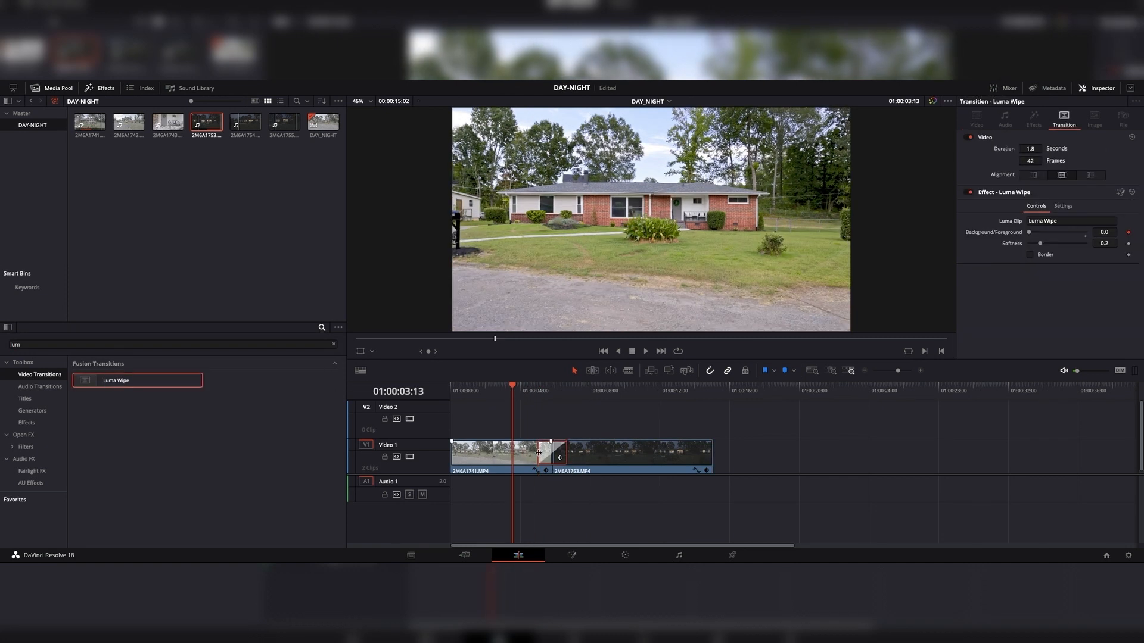
left_click_drag(538, 453, 534, 454)
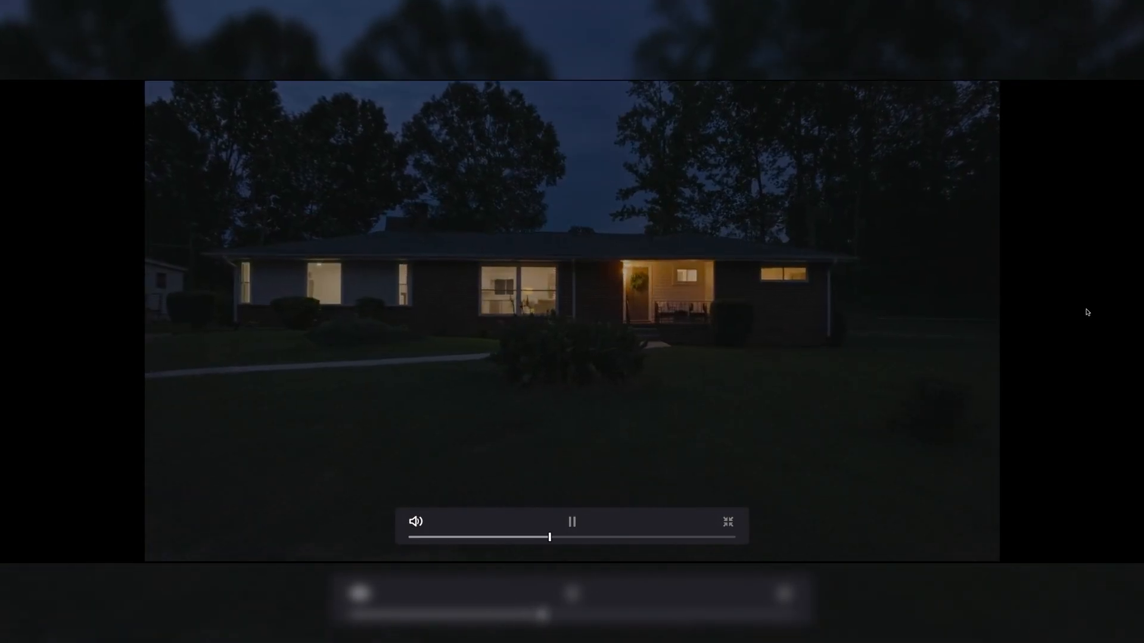
key("space")
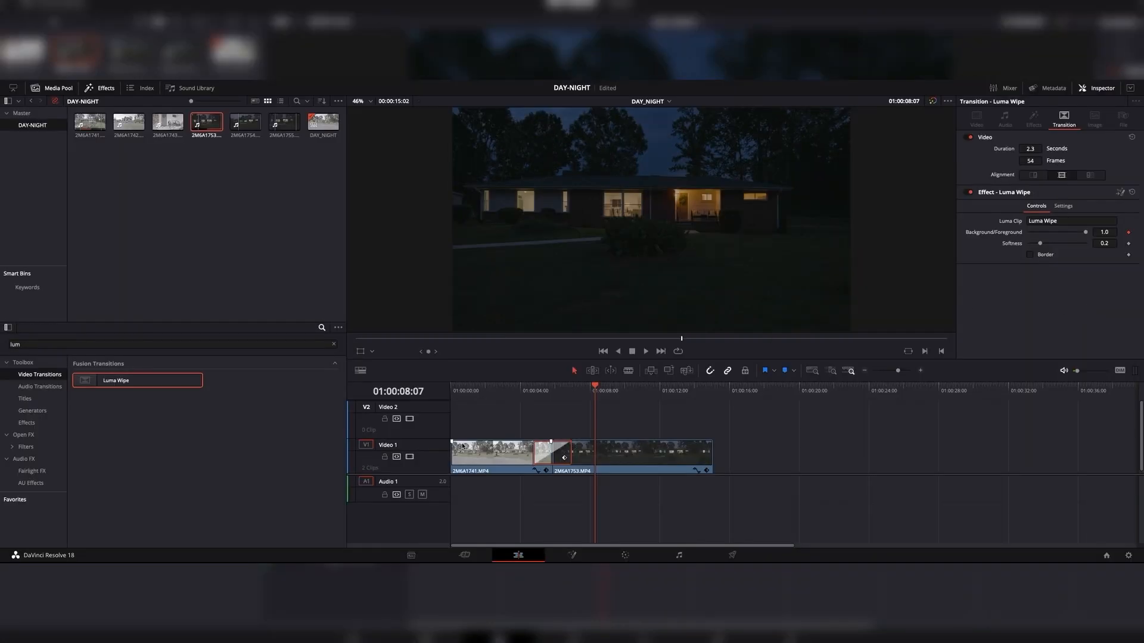
Replay the Luma Wipe transition and raise the Gain on the night clip's first node to 1.54.
left_click_drag(569, 388, 533, 389)
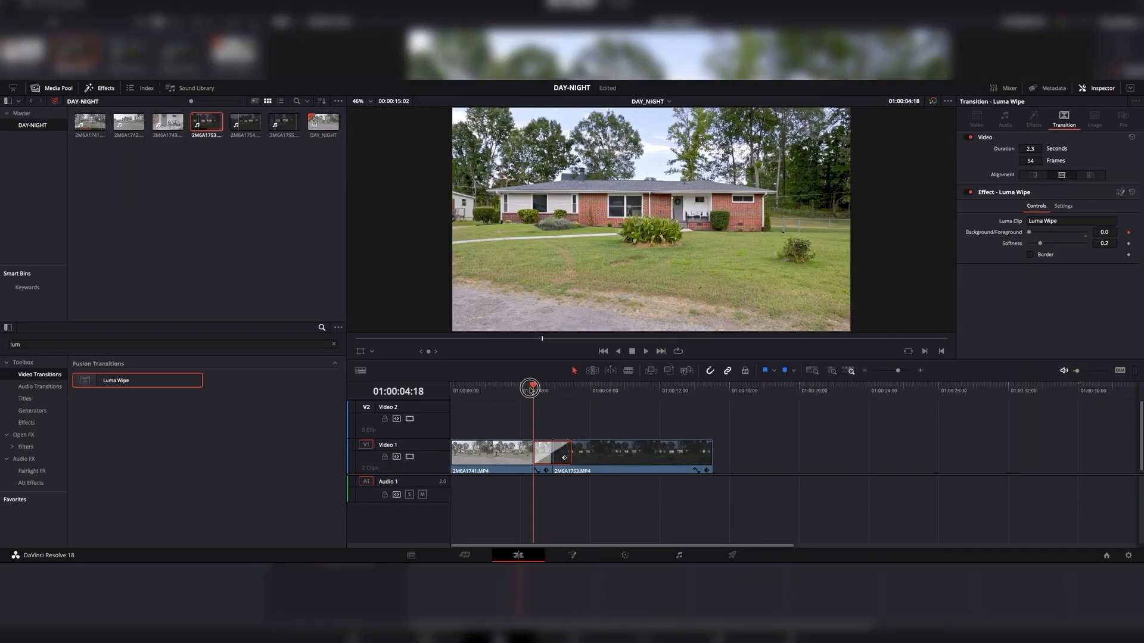
key("space")
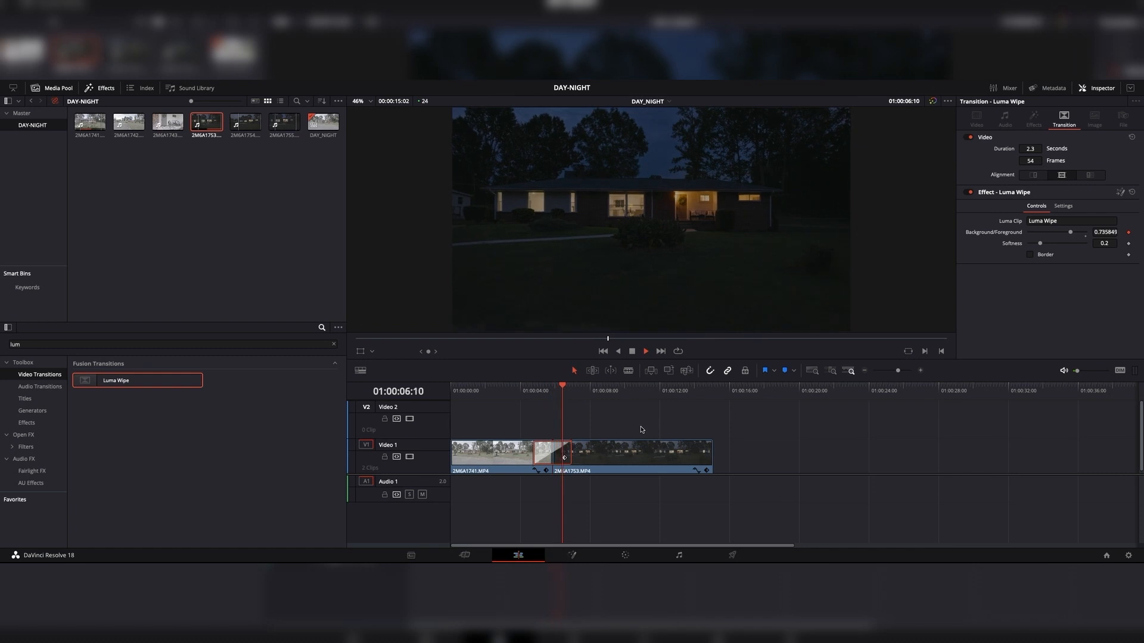
left_click(632, 458)
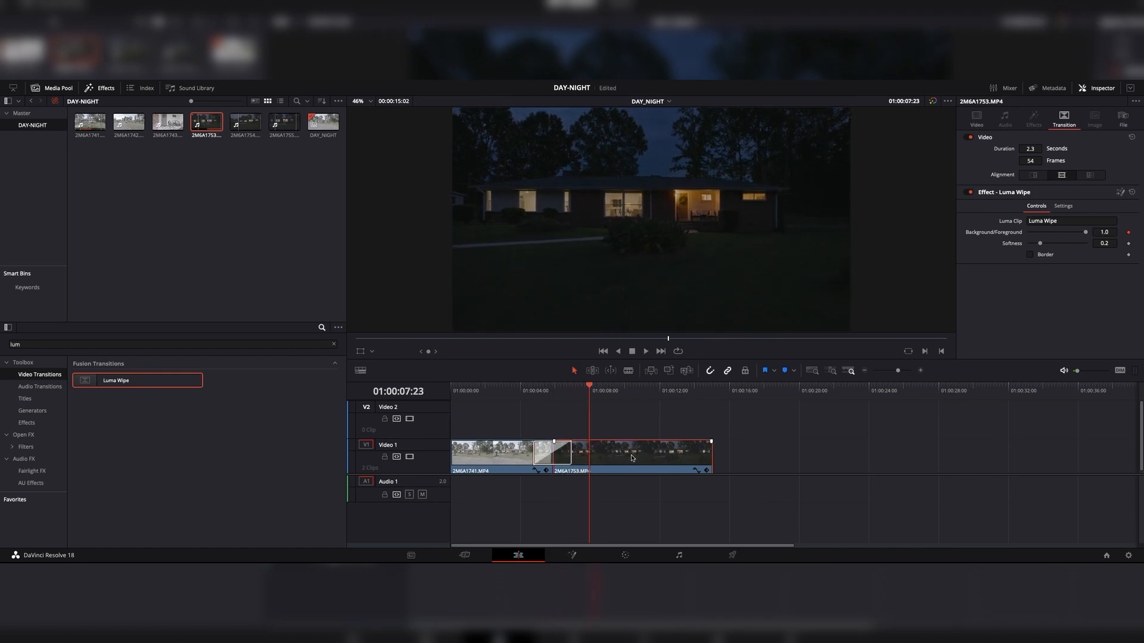
left_click(632, 557)
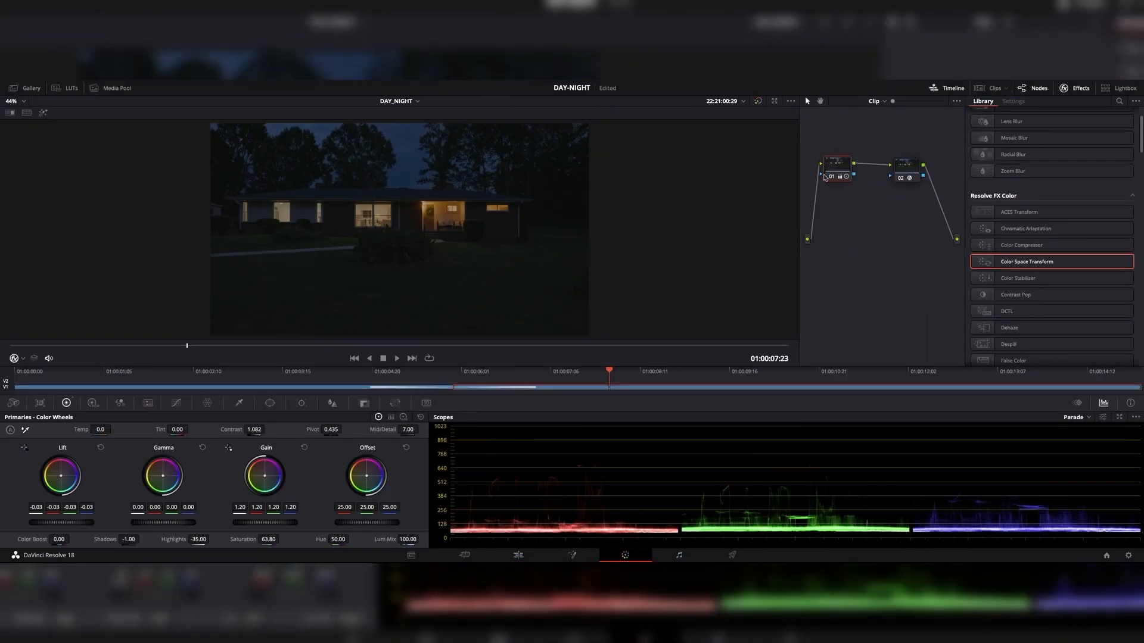
left_click(908, 166)
left_click(837, 157)
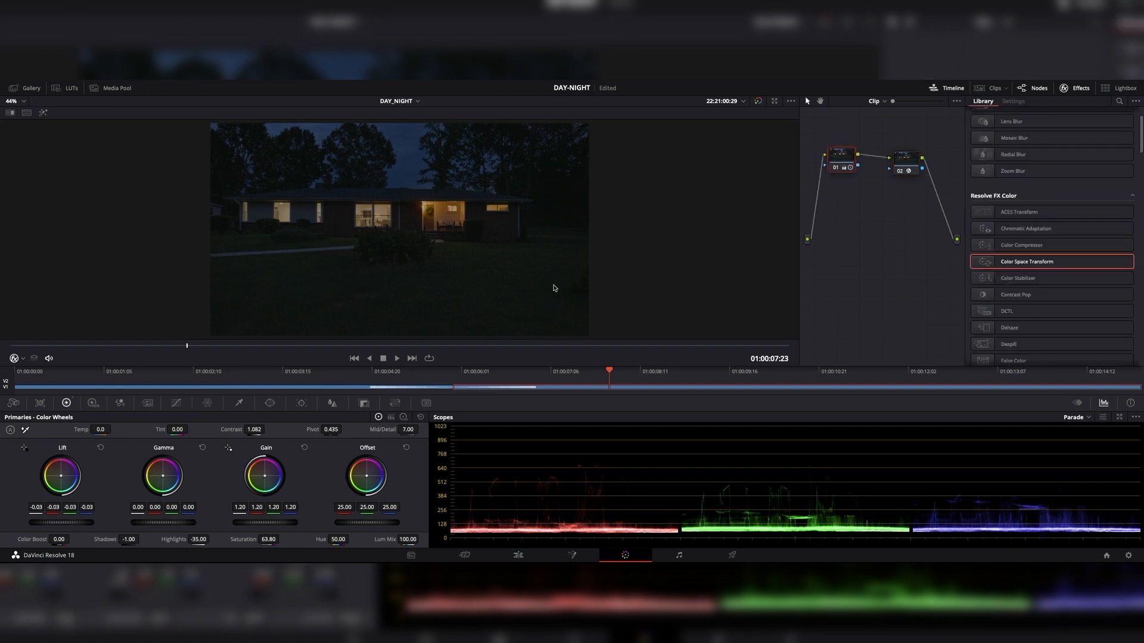
left_click_drag(259, 526, 400, 517)
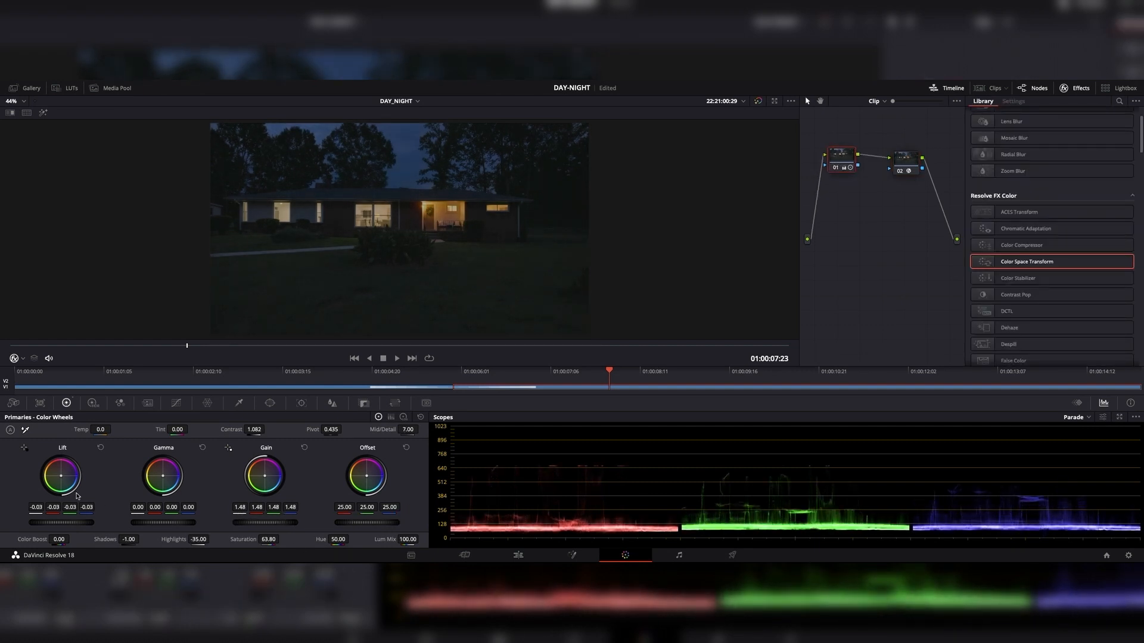
left_click_drag(265, 524, 302, 524)
left_click_drag(77, 526, 51, 526)
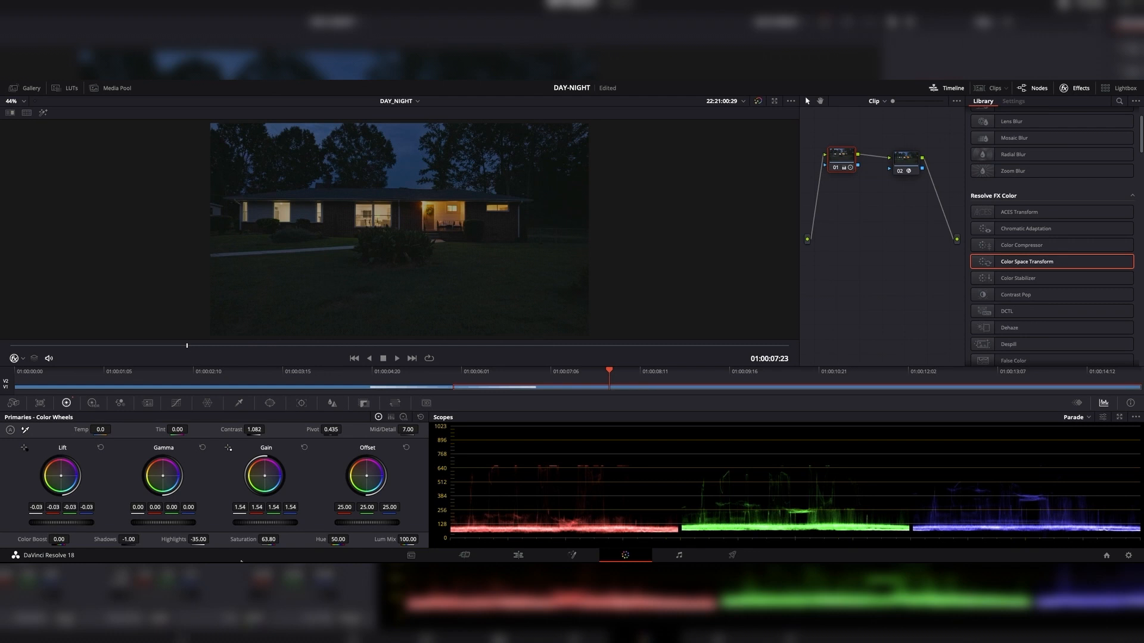
Play the timeline from 01:00:02:12 through the Luma Wipe to review the brightened night clip.
left_click(464, 553)
left_click(511, 555)
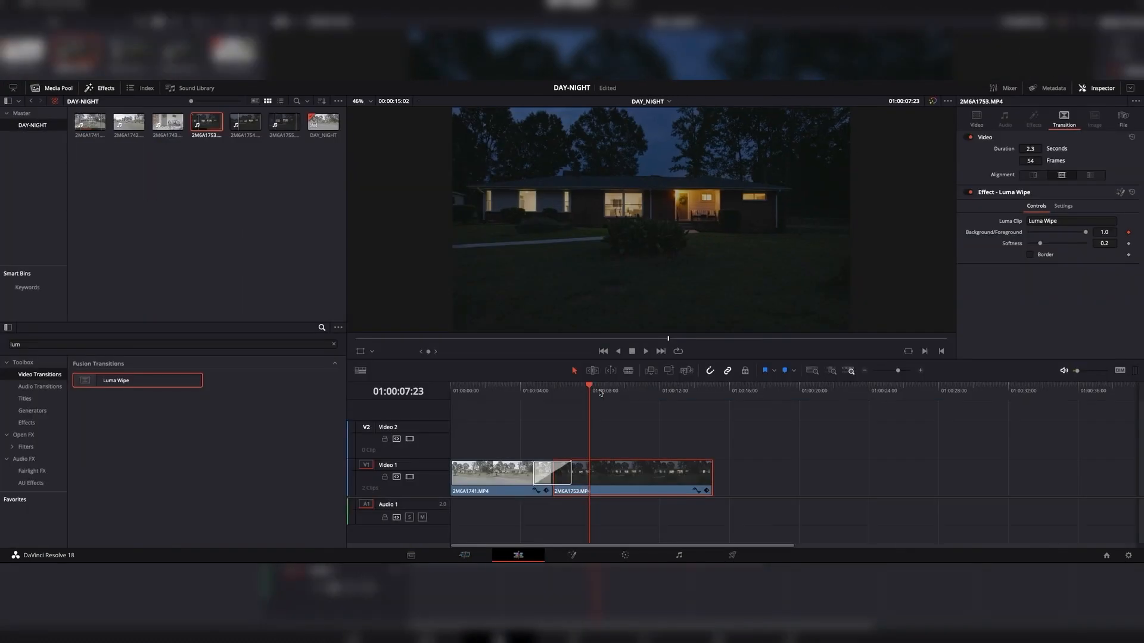
left_click_drag(599, 392, 495, 401)
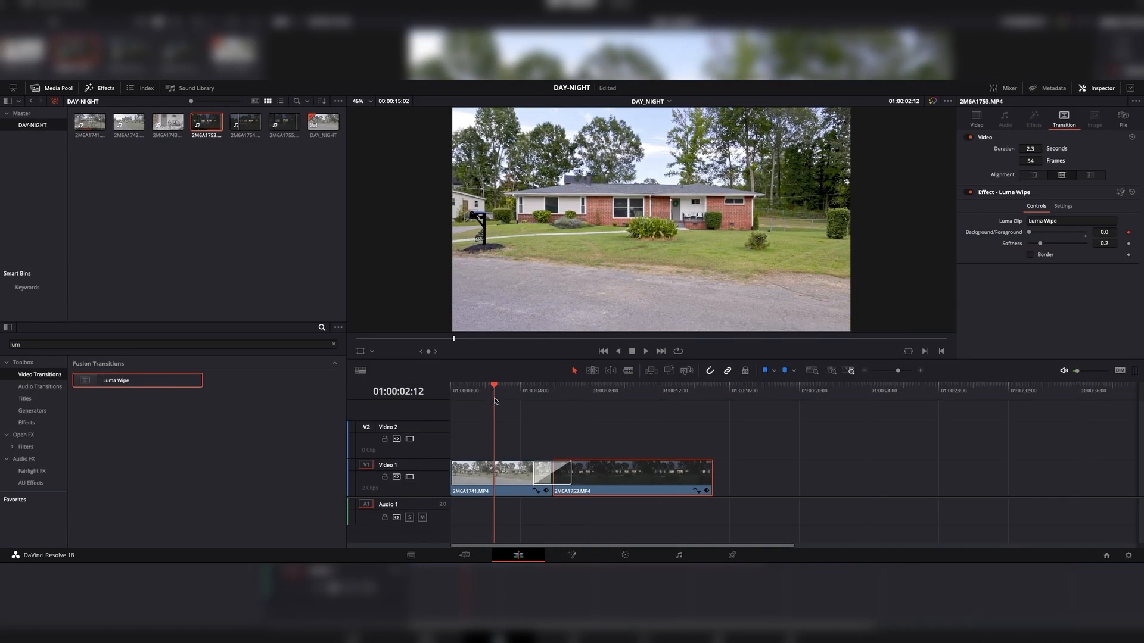
key("space")
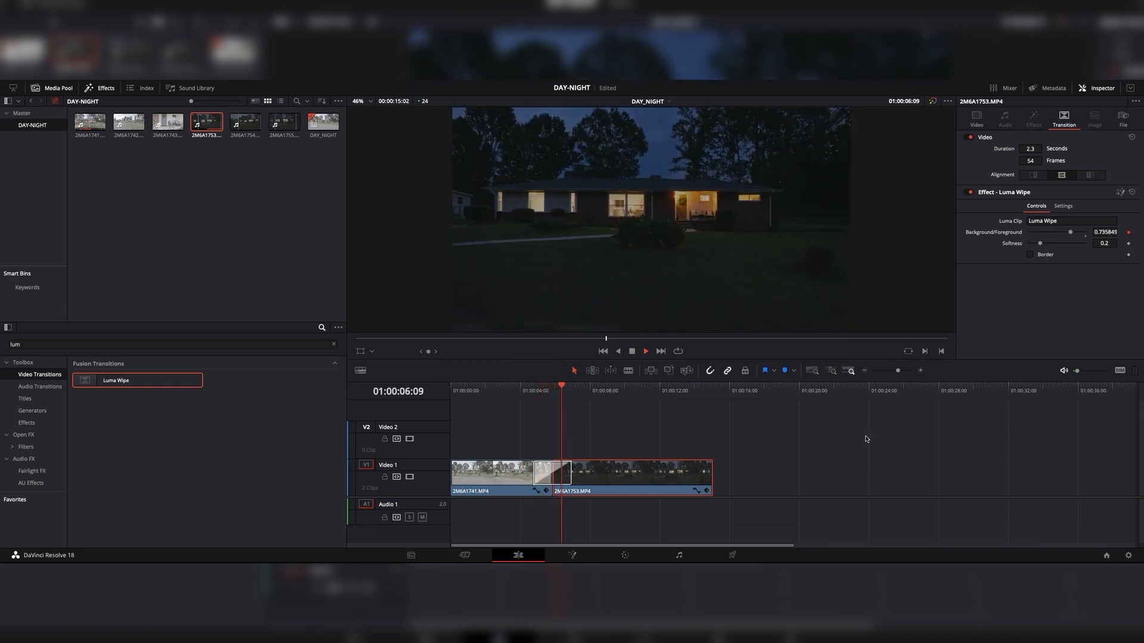
key("space")
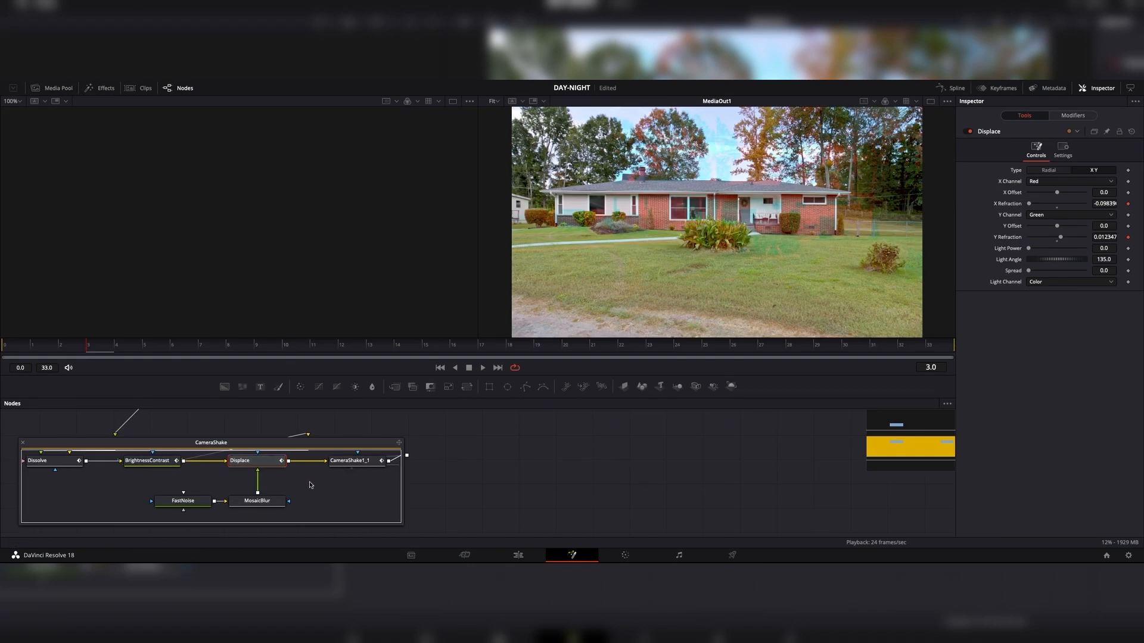
Disable the Displace node in the Camera Shake transition's node group and return to the edit timeline.
left_click(248, 465)
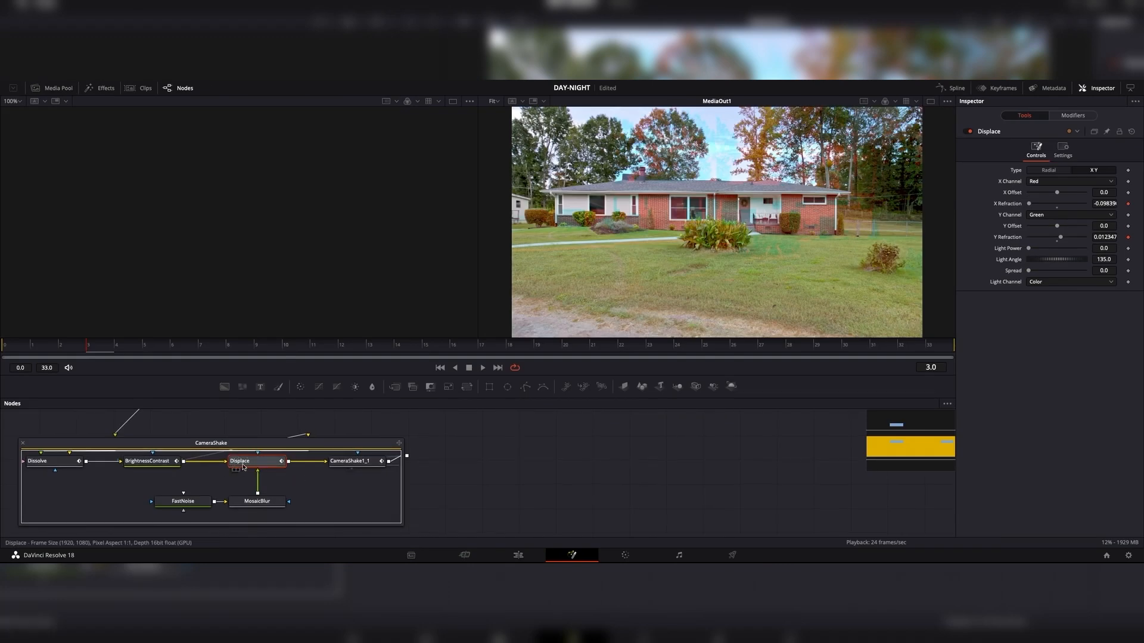
left_click(968, 132)
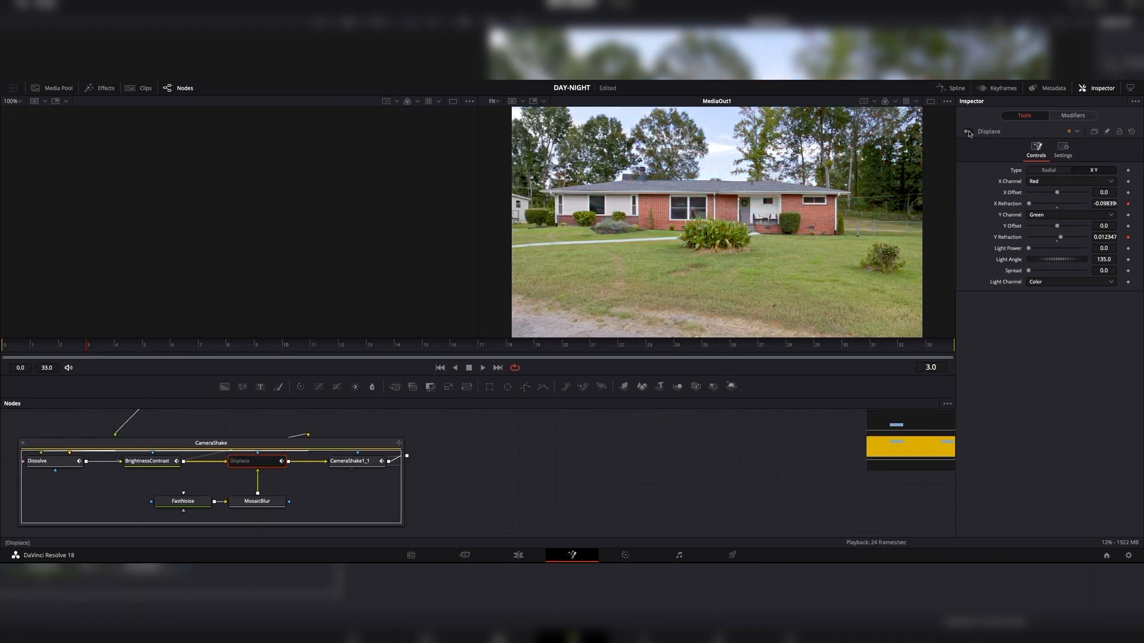
left_click(511, 556)
Play the day-to-night change with the Camera Shake transition in the timeline viewer and full screen.
left_click(536, 392)
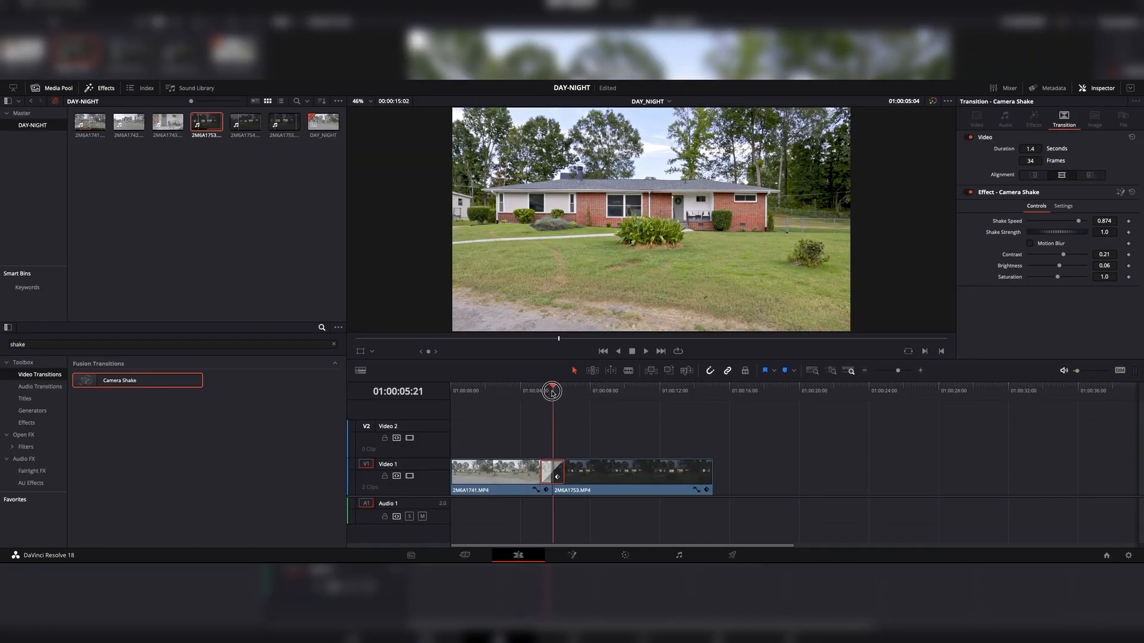
left_click(535, 392)
left_click_drag(539, 392, 529, 391)
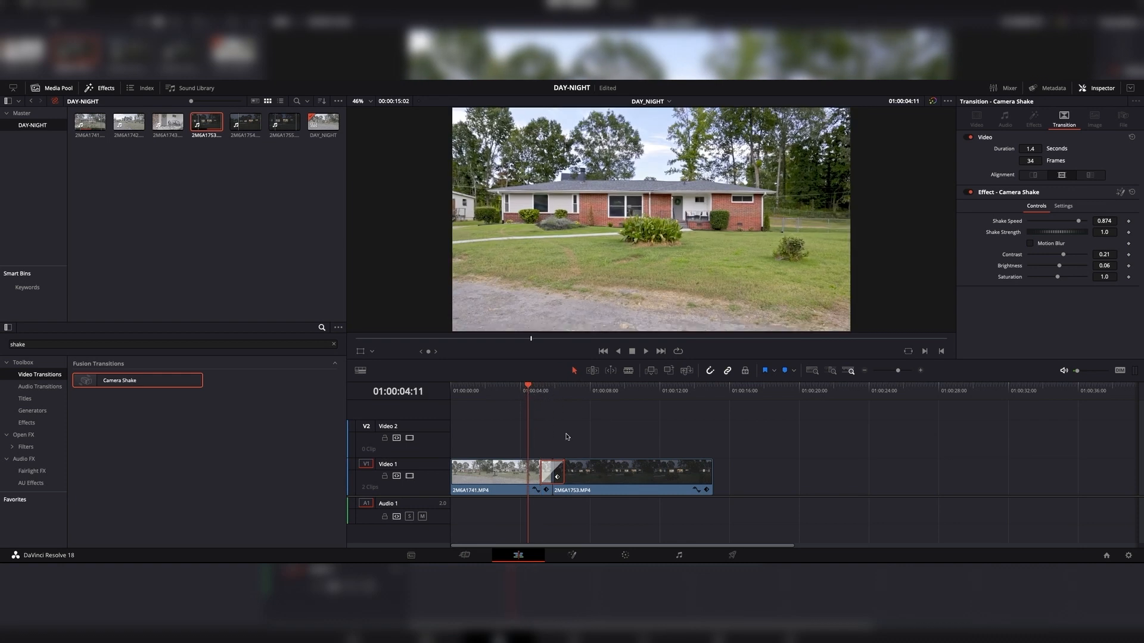
key("space")
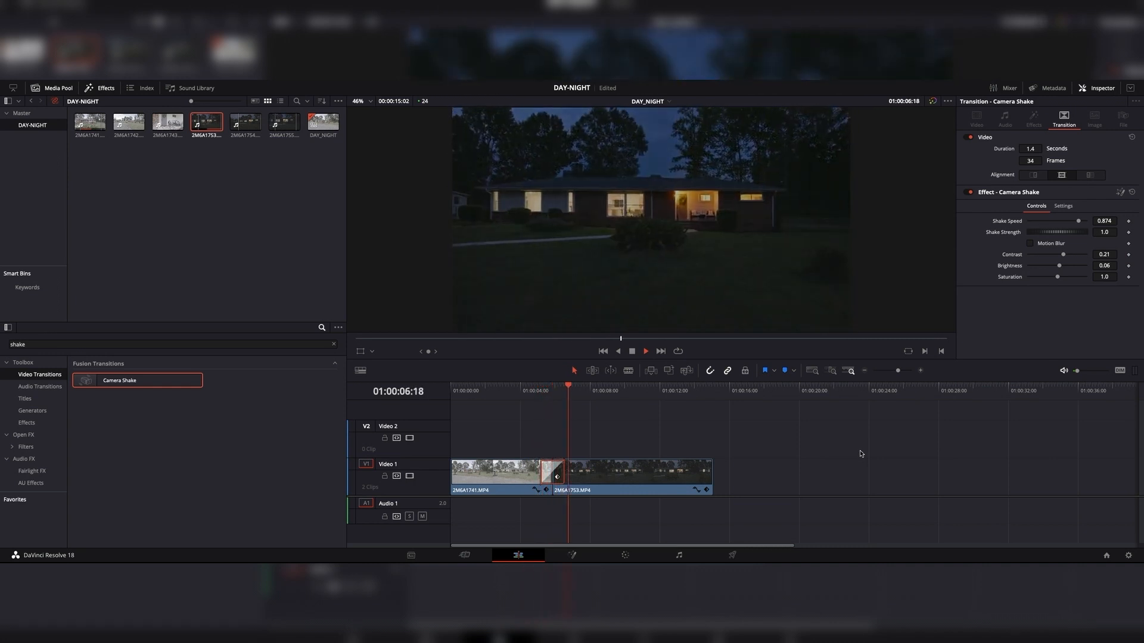
left_click(516, 391)
key("super+f")
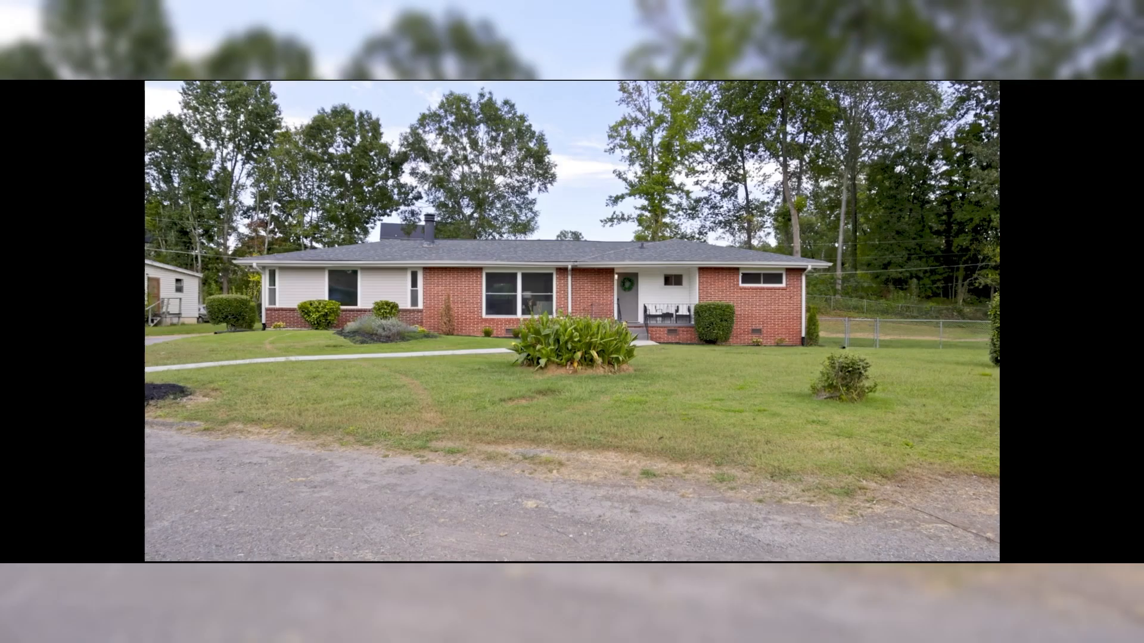
key("space")
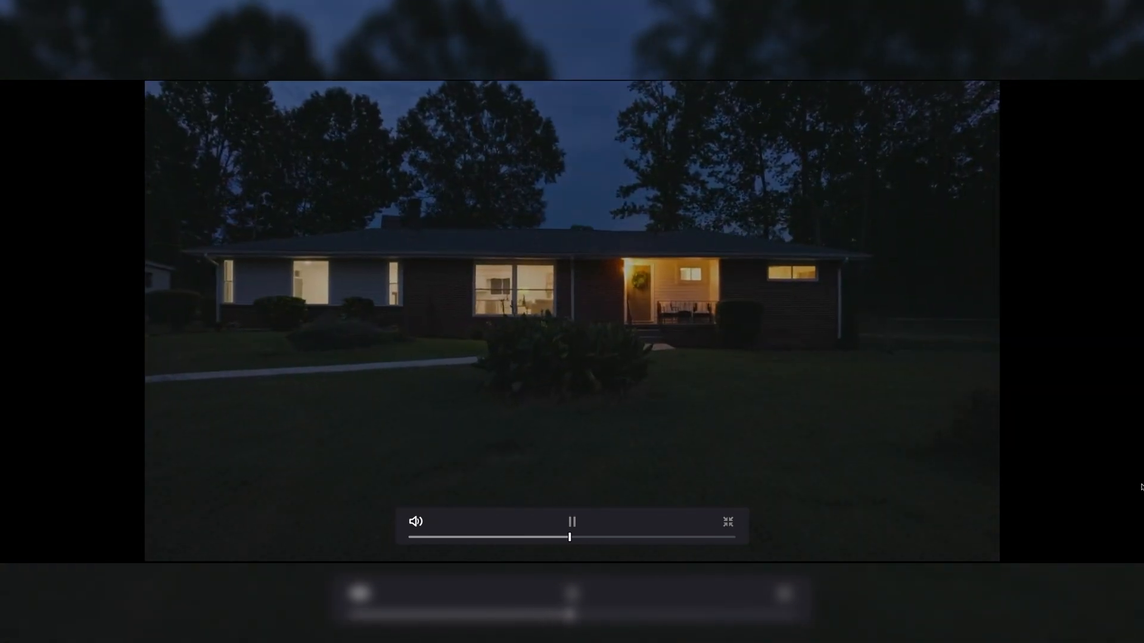
key("space")
key("Escape")
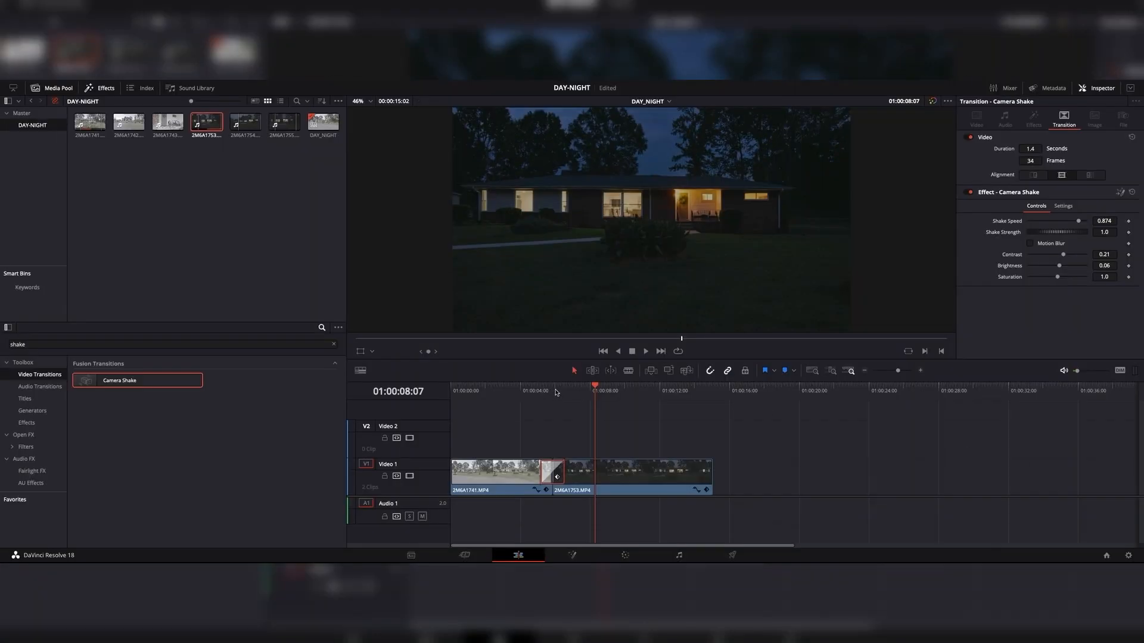
Save the grading nodes of the first day and night clips as shared nodes.
left_click_drag(595, 388, 540, 388)
scroll(784, 463, "right", 5)
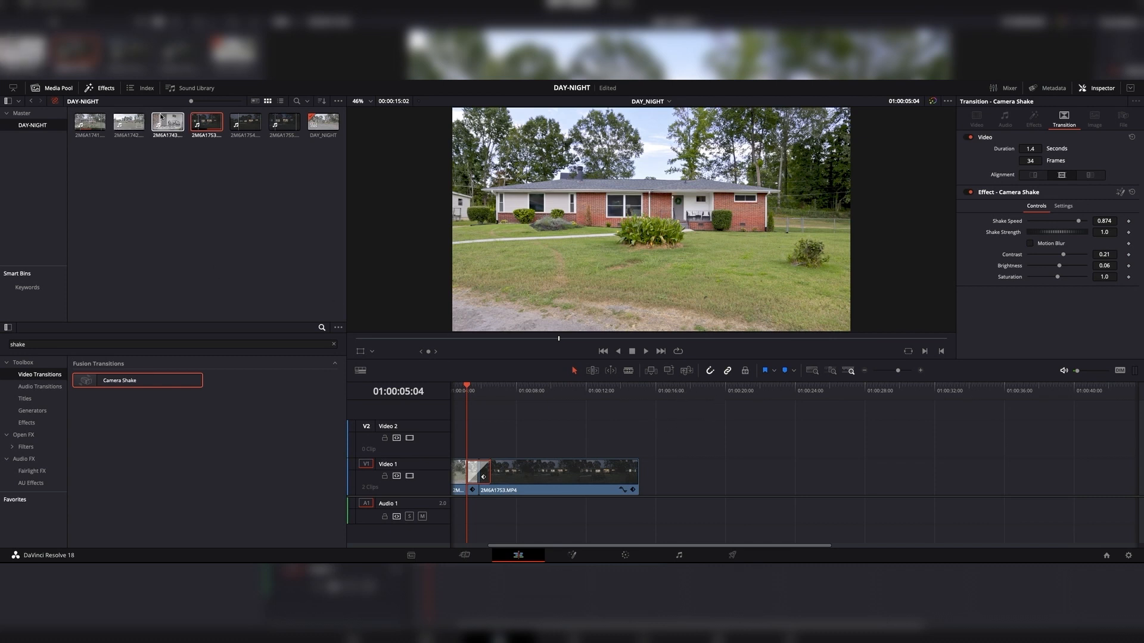
left_click(613, 555)
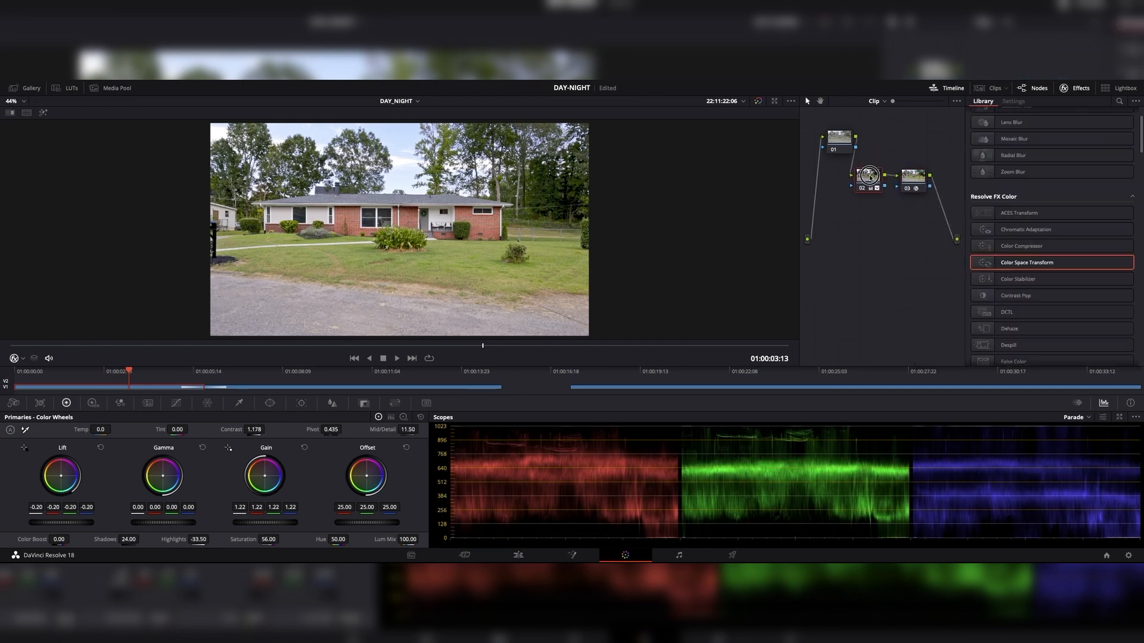
right_click(865, 189)
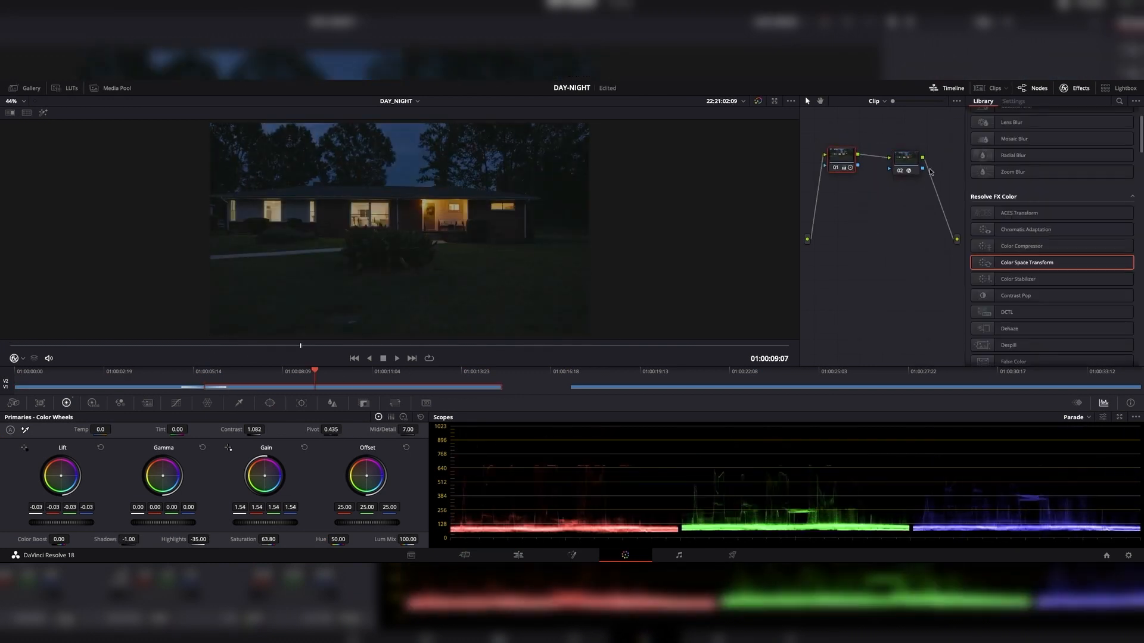
right_click(841, 156)
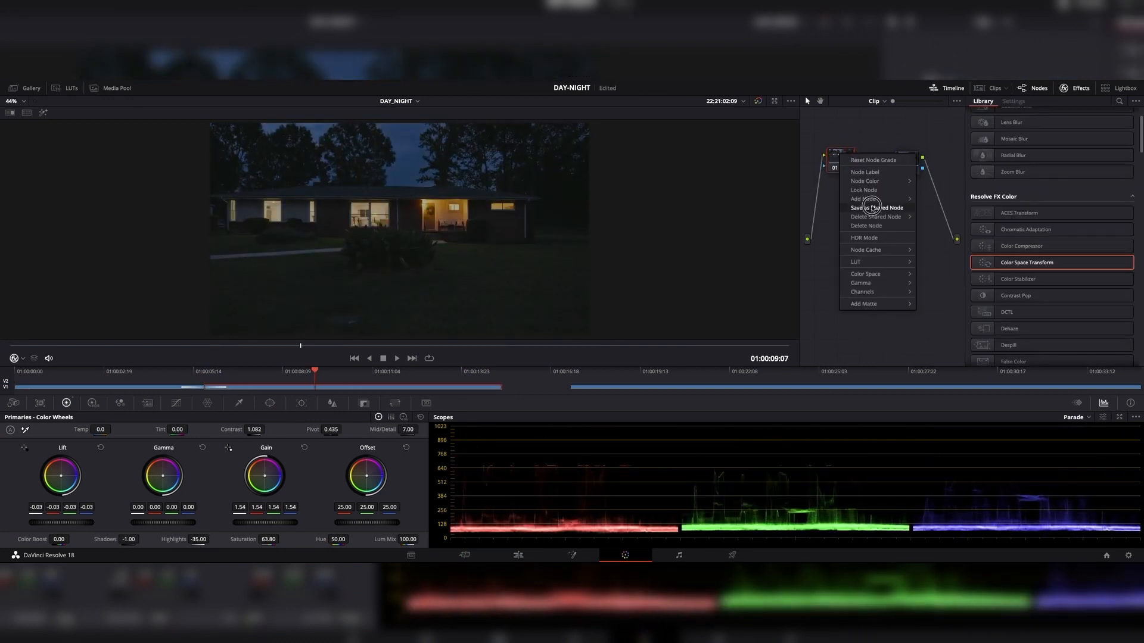
key("Escape")
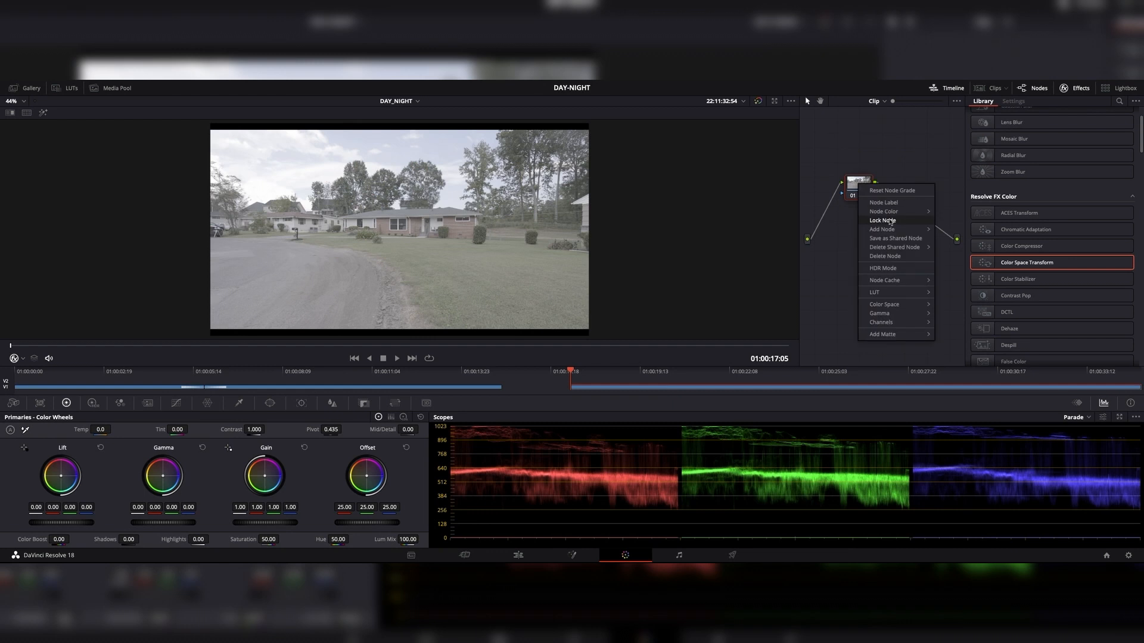
Add the shared daytime and CST nodes to day clip 2M6A1742 and the shared night and CST nodes to night clip 2M6A1754.
mouse_move(887, 229)
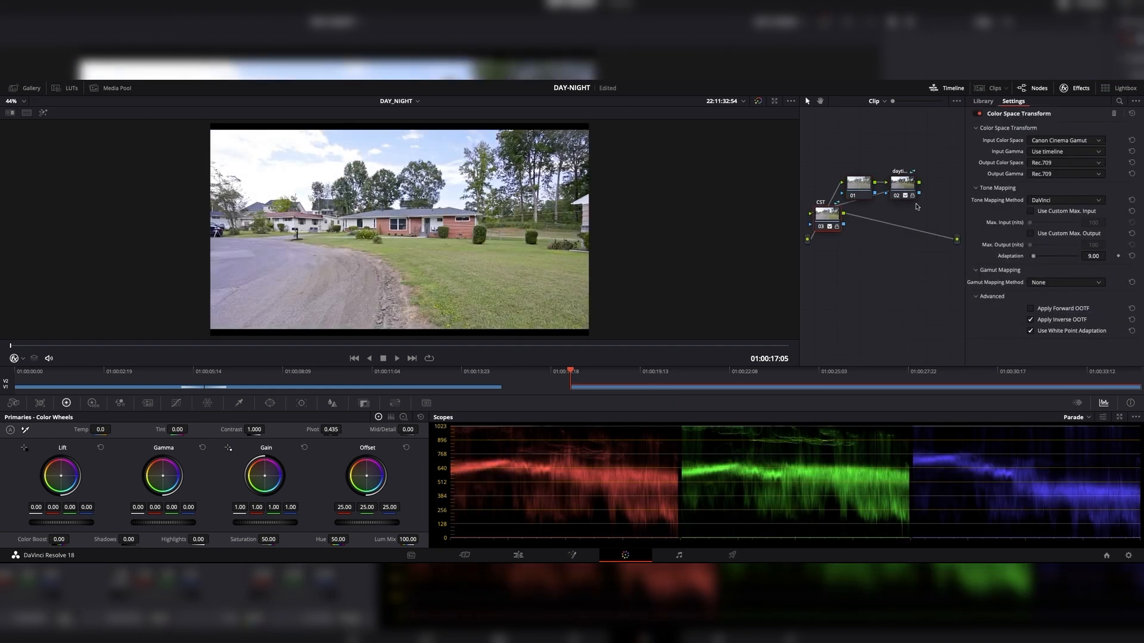
left_click(726, 381)
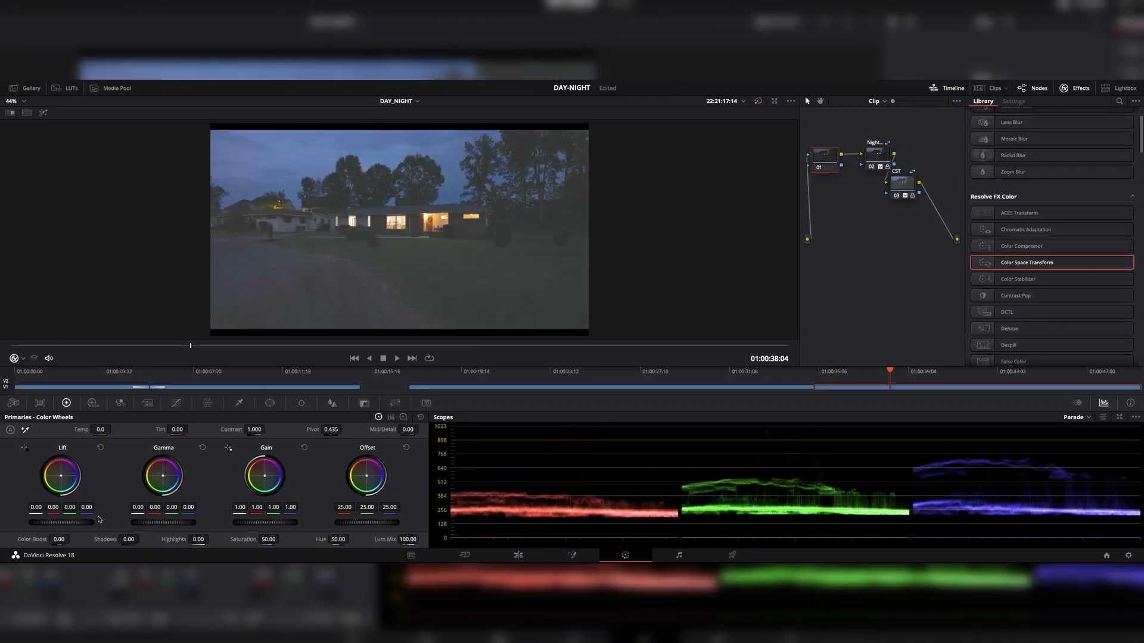
left_click(536, 353)
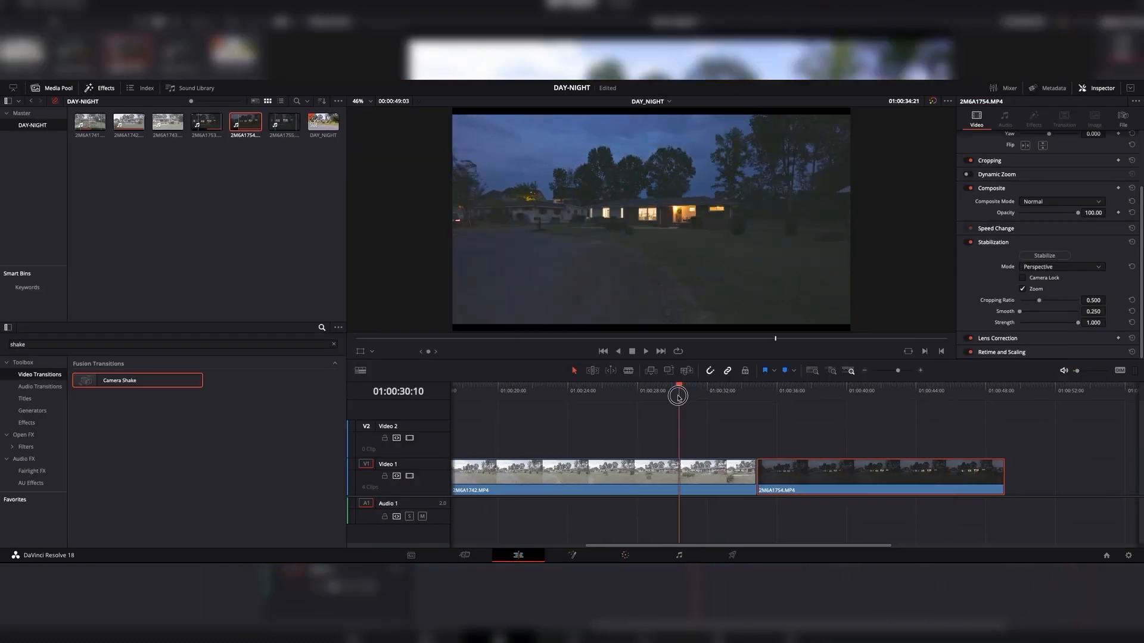
Stack night clip 2M6A1754 on Video 2 over day clip 2M6A1742 and lower its opacity to 64.12.
left_click_drag(681, 389, 651, 390)
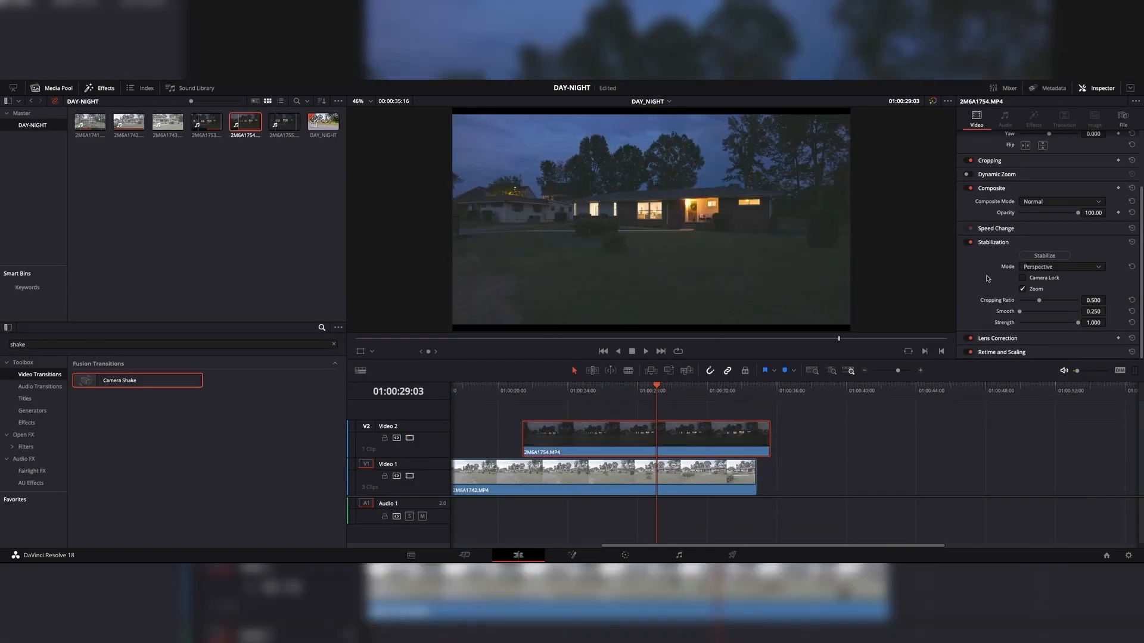
scroll(981, 285, "up", 3)
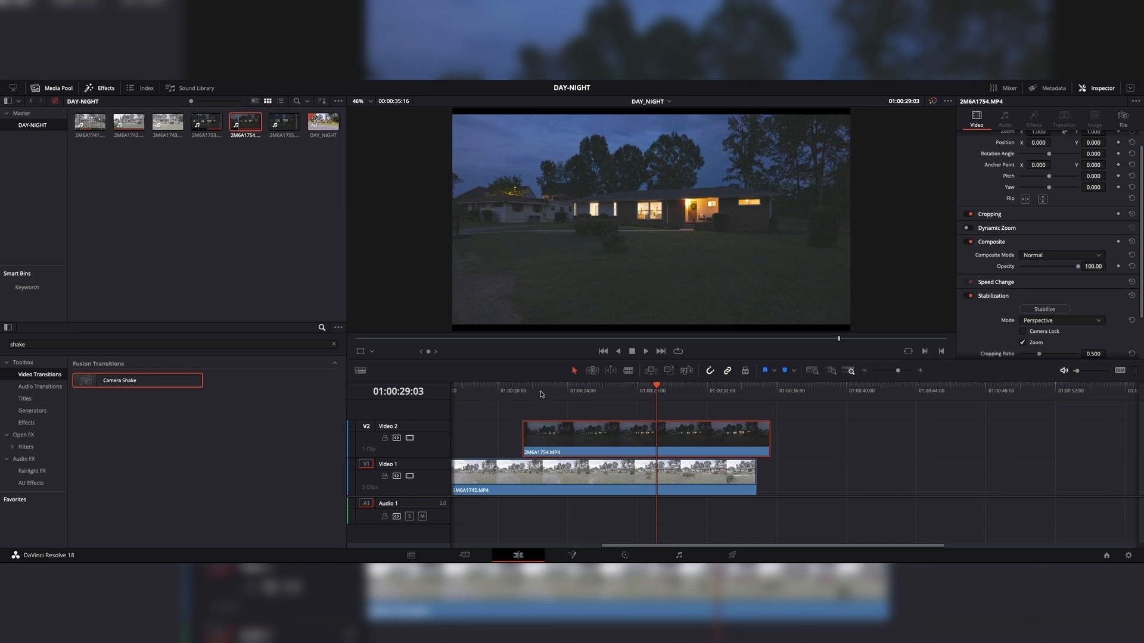
left_click_drag(541, 394, 603, 394)
mouse_move(1077, 266)
left_mouse_down()
mouse_move(1030, 269)
mouse_move(1057, 270)
left_mouse_up()
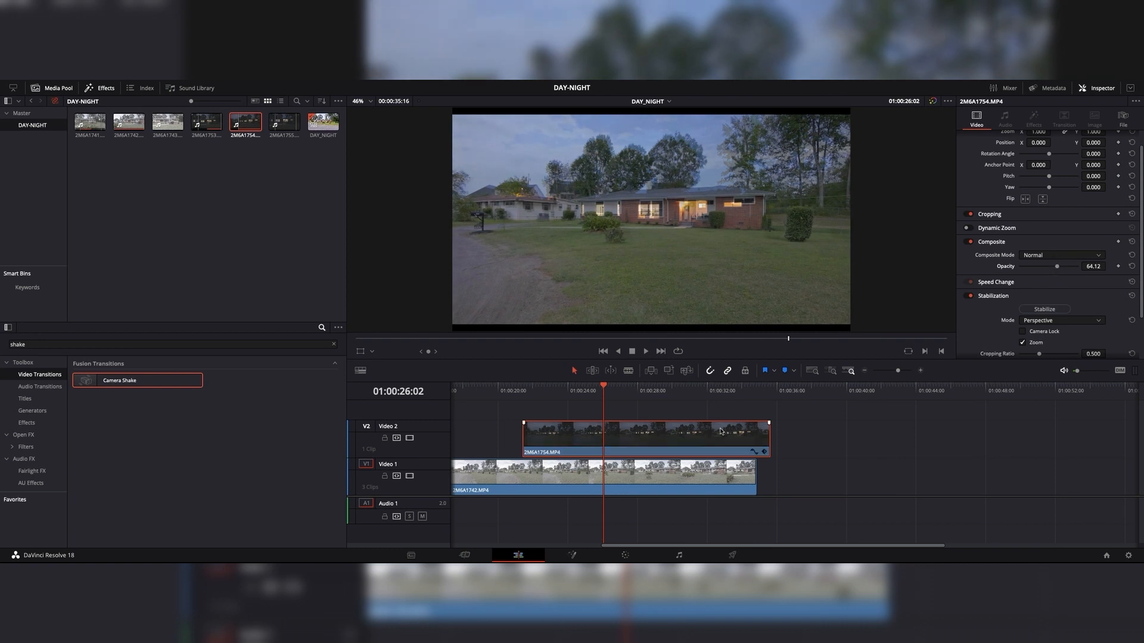
Slide the Video 2 night clip about 2 seconds earlier and set the zoom of both stacked clips to 1.190.
left_click_drag(697, 434, 668, 433)
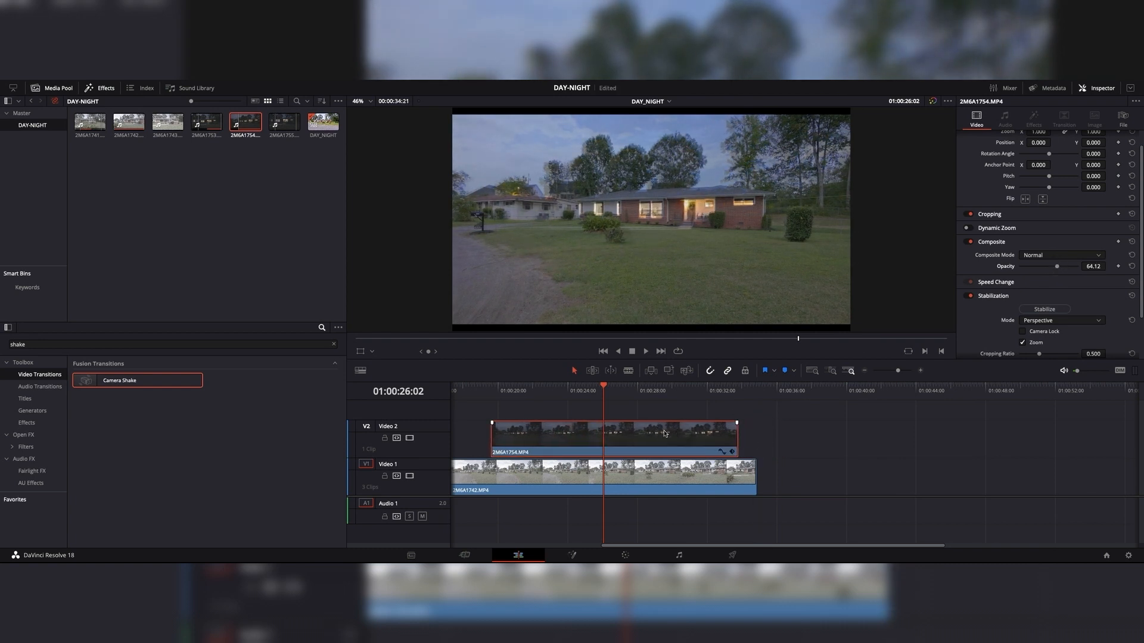
left_click_drag(588, 394, 595, 393)
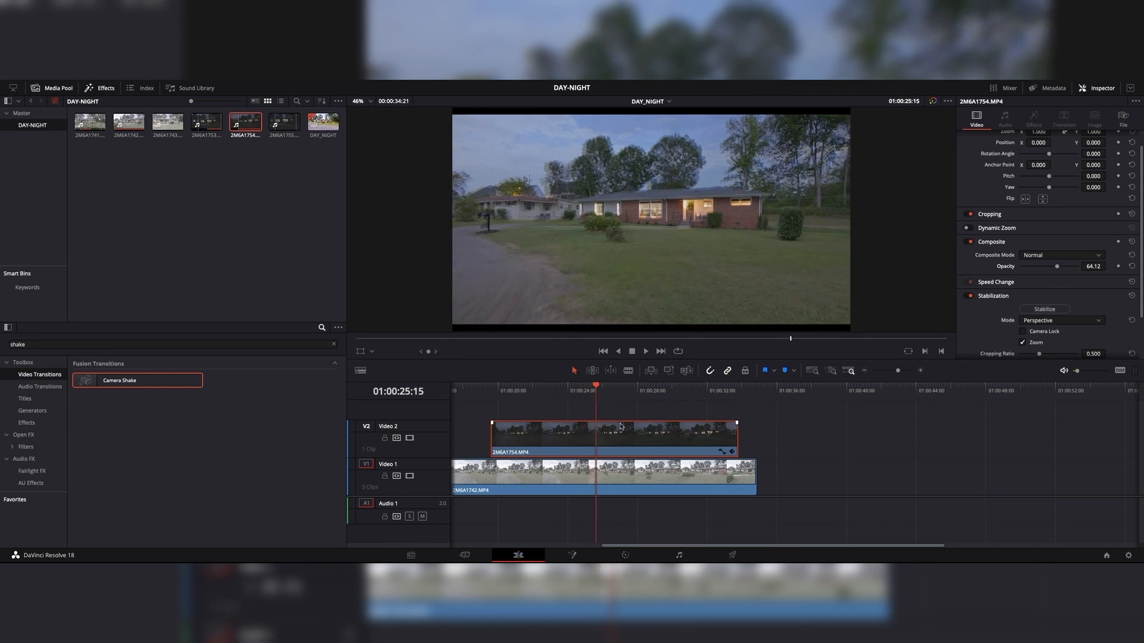
scroll(982, 211, "up", 1)
left_click_drag(1035, 151, 1050, 153)
left_click(685, 470)
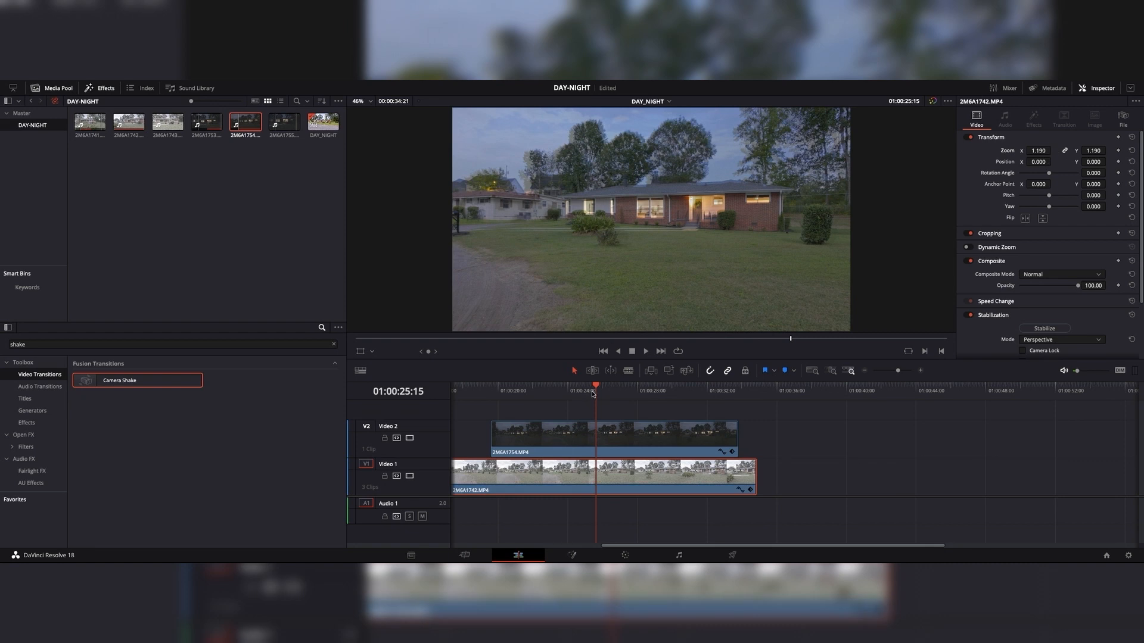
Compare the overlay at 01:00:26:21 by toggling Video 2, and trim the start of the night clip to just before that frame.
left_click_drag(593, 393, 620, 397)
left_click(409, 439)
left_click(410, 440)
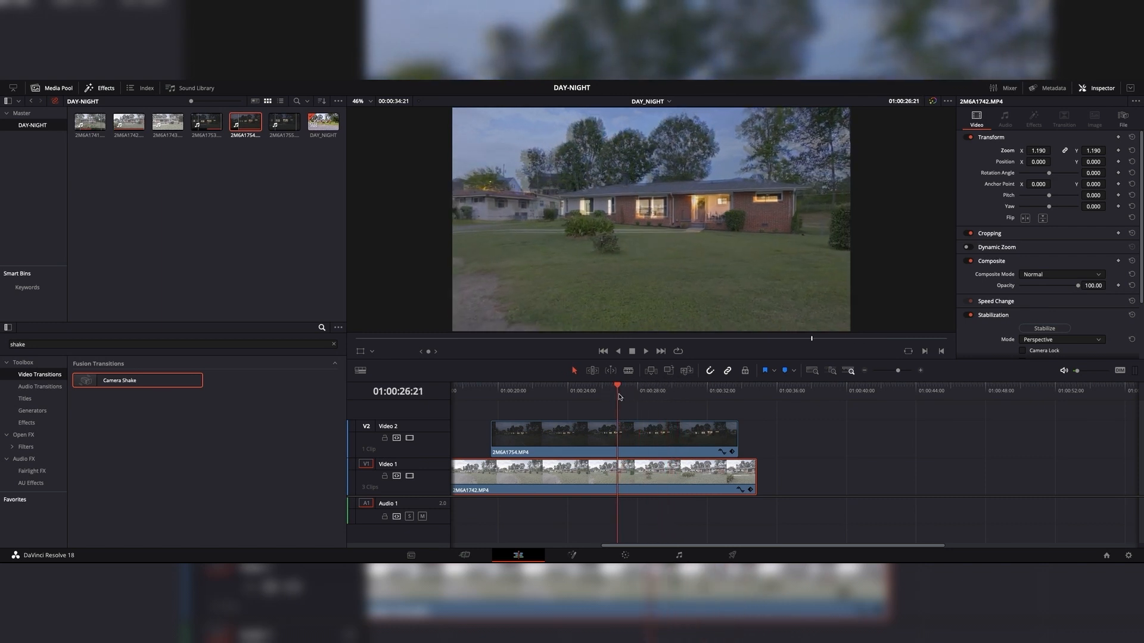
left_click_drag(494, 438, 627, 435)
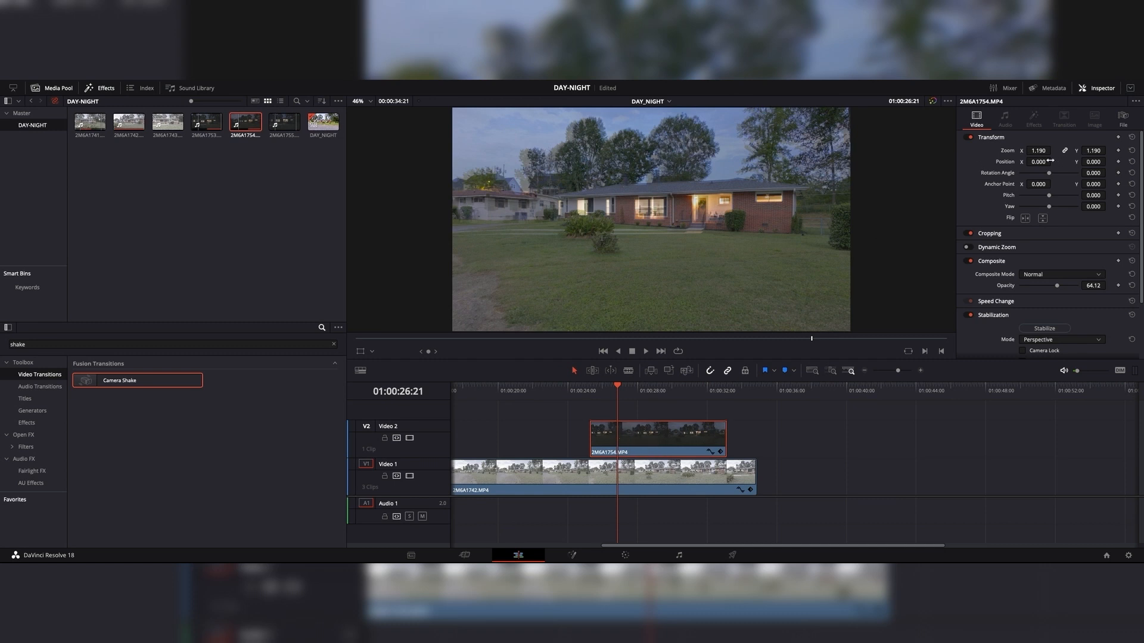
Offset the night clip to position X -1.000 and Y 9.000 to align the houses, and restore its opacity to 100.
left_click_drag(1040, 162, 1094, 162)
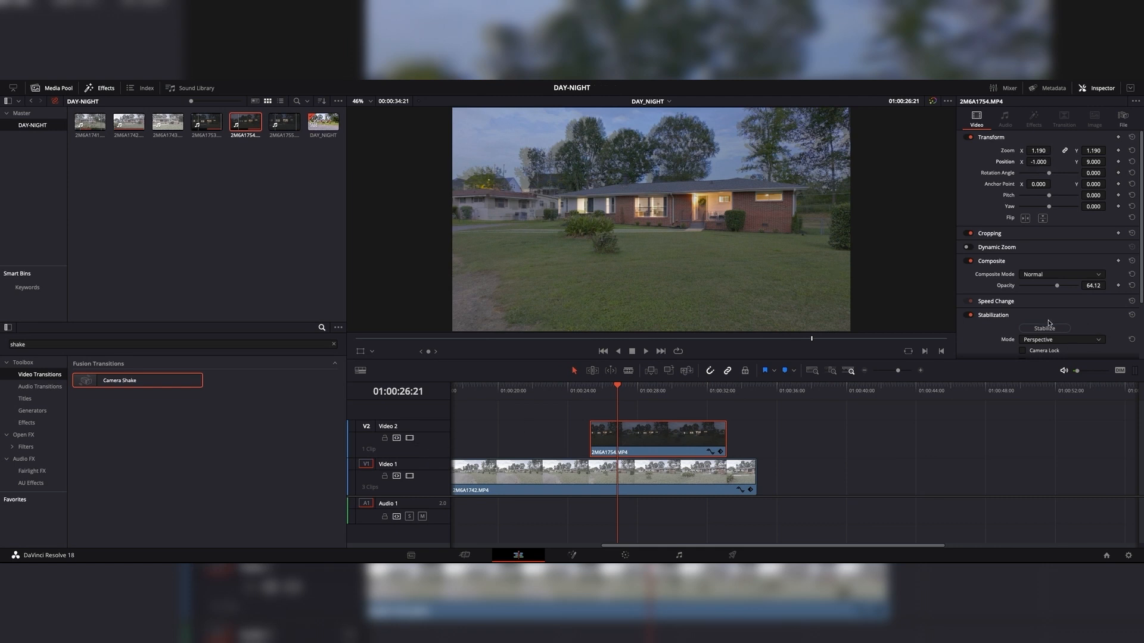
left_click_drag(1056, 289, 1134, 295)
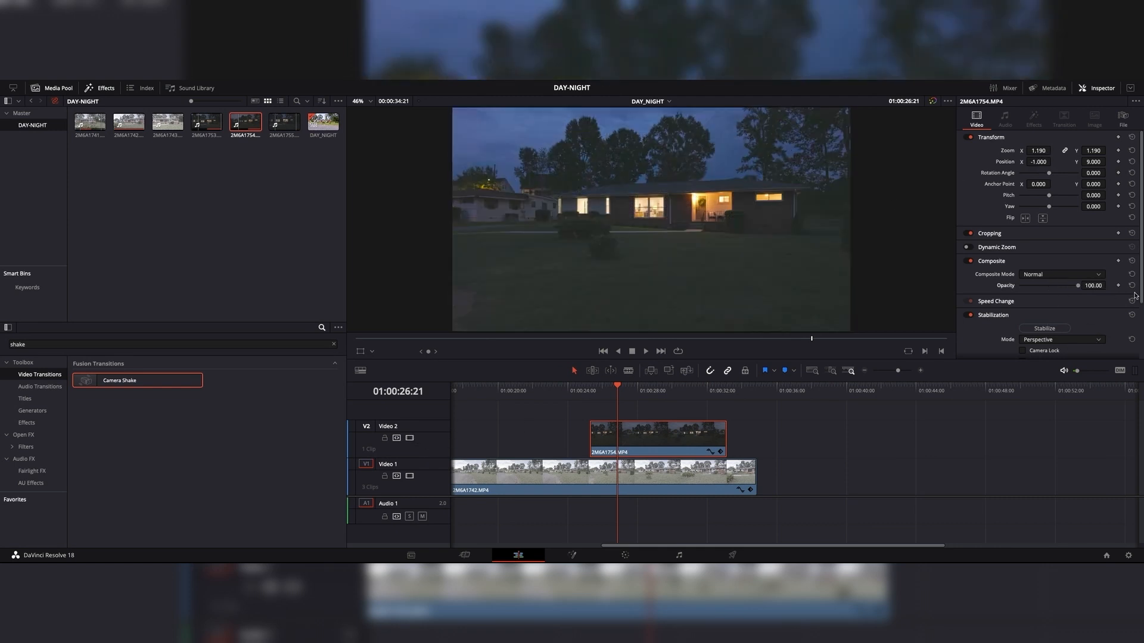
Check the day and night alignment at 01:00:26:21 by repeatedly disabling and enabling the Video 2 track.
left_click(410, 439)
left_click(410, 438)
left_click(409, 438)
left_click(410, 439)
left_click(410, 439)
left_click(410, 439)
left_click(410, 438)
left_click(410, 438)
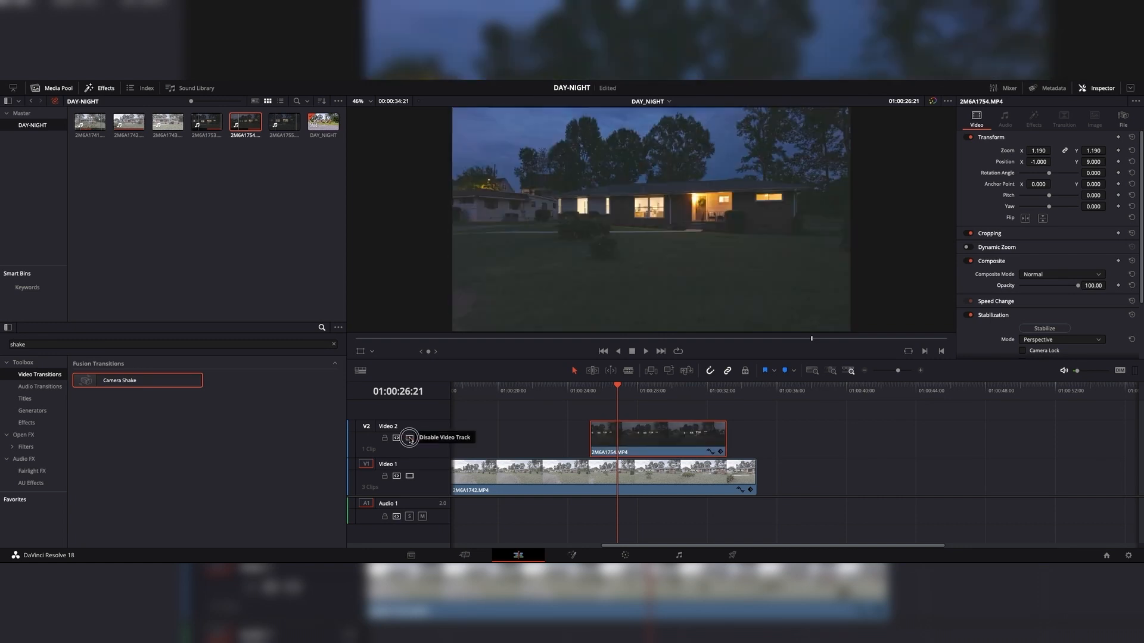
left_click(410, 438)
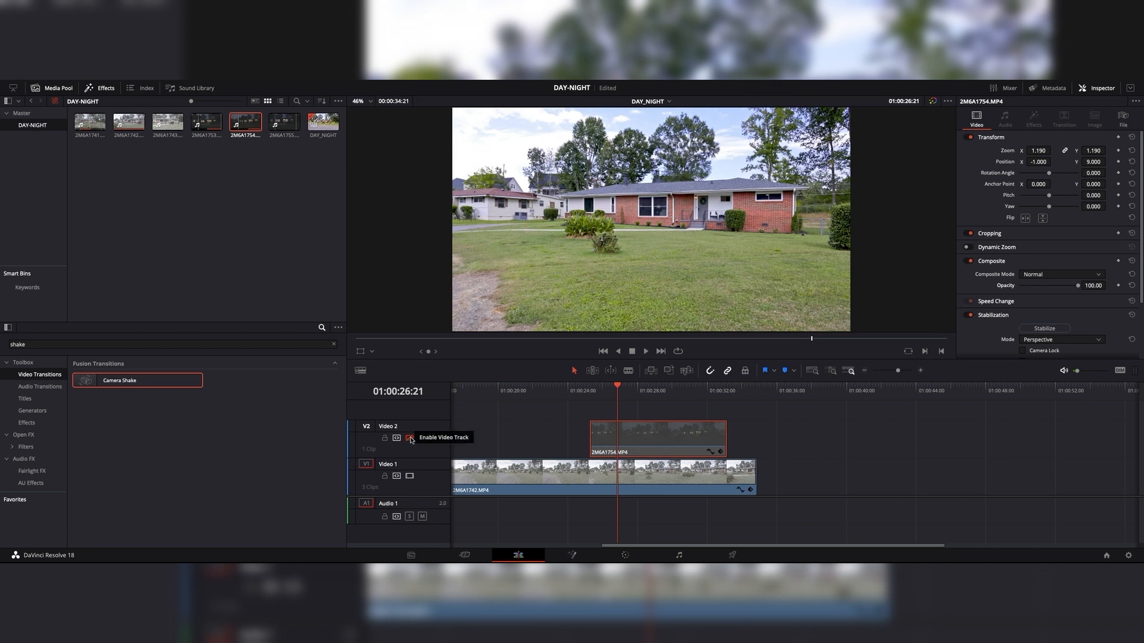
left_click(410, 438)
Trim the night clip's start to 01:00:26:21 and butt it against the shortened day clip on Video 1.
left_click_drag(588, 439, 618, 439)
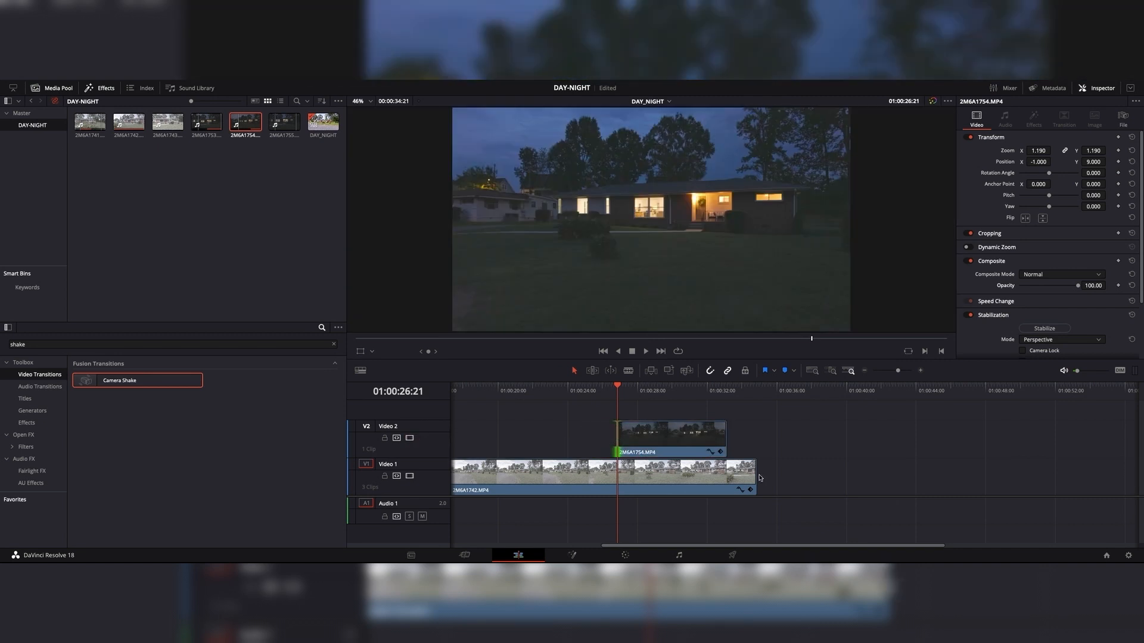
left_click_drag(756, 476, 637, 494)
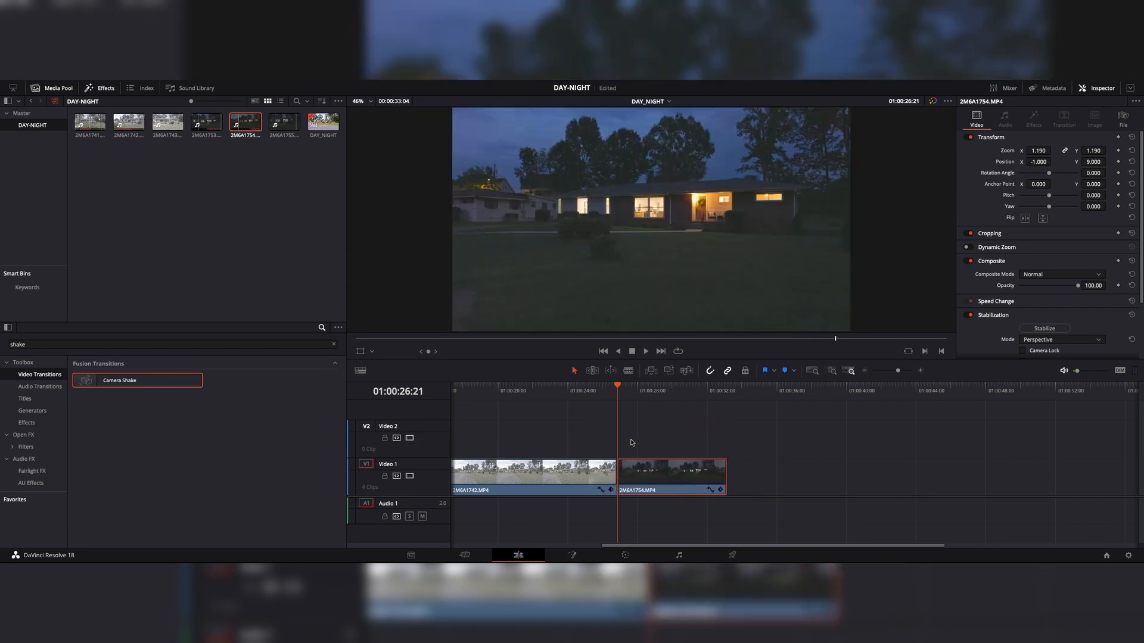
Add a Luma Wipe between day clip 2M6A1742 and night clip 2M6A1754, lengthen it to about 1.8 seconds, and preview the transition.
left_click_drag(599, 398, 578, 398)
scroll(633, 411, "left", 3)
scroll(638, 408, "right", 1)
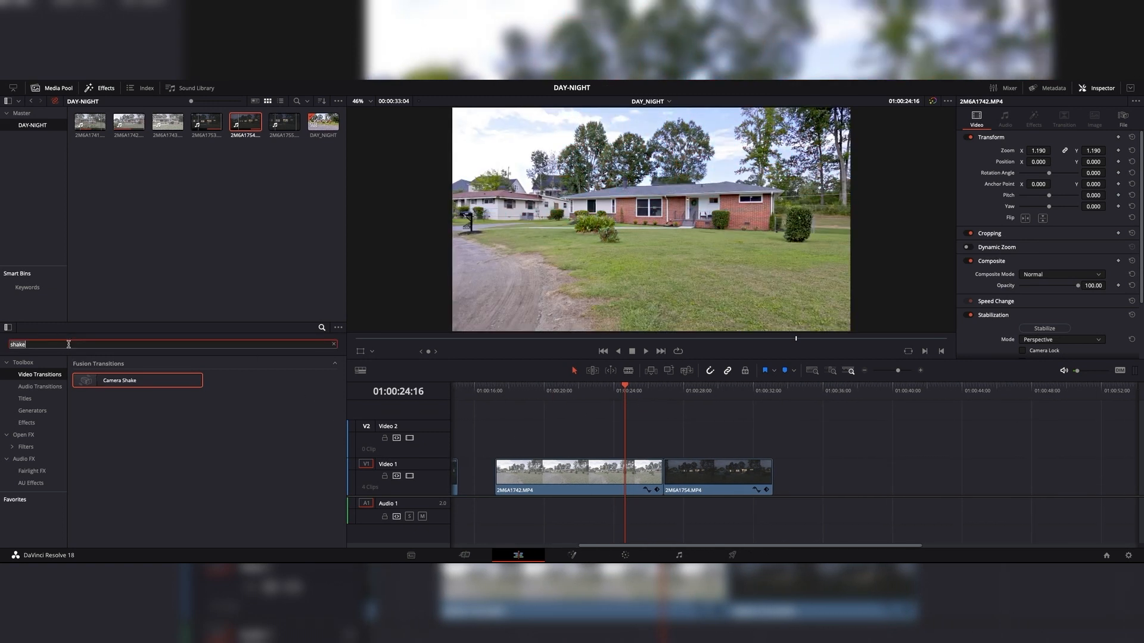
type("luma")
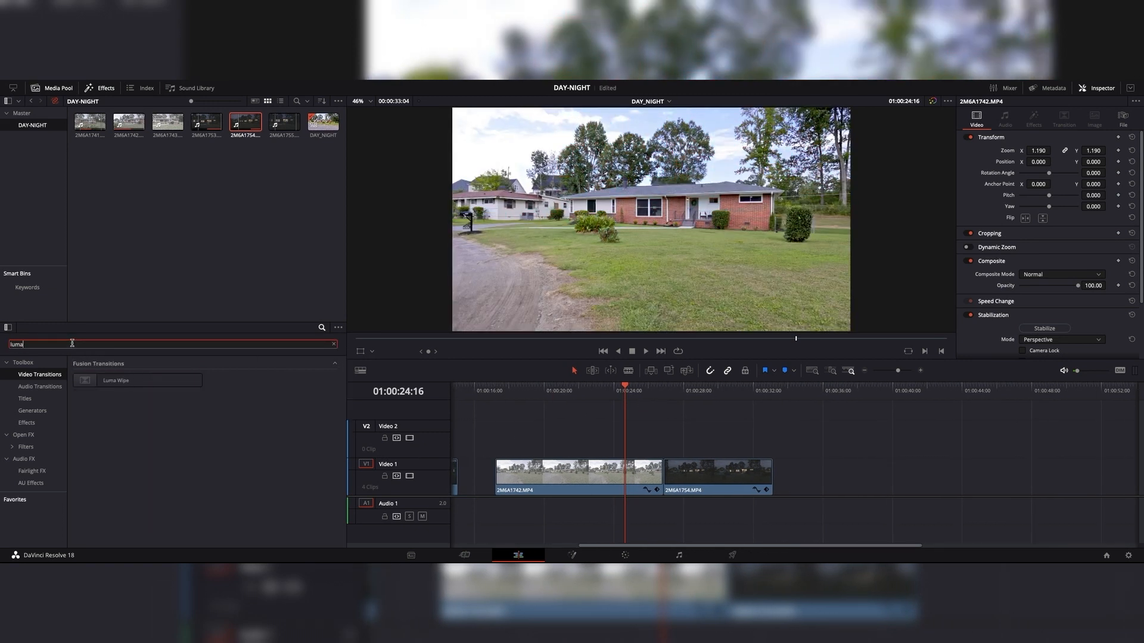
left_click_drag(96, 380, 659, 473)
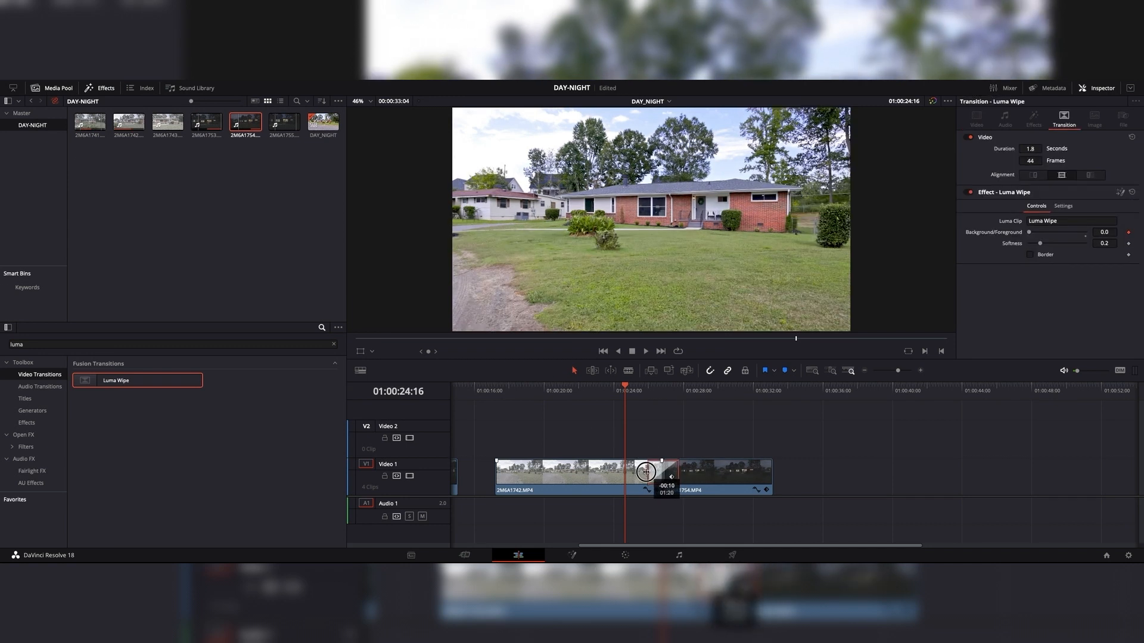
left_click_drag(612, 396, 608, 395)
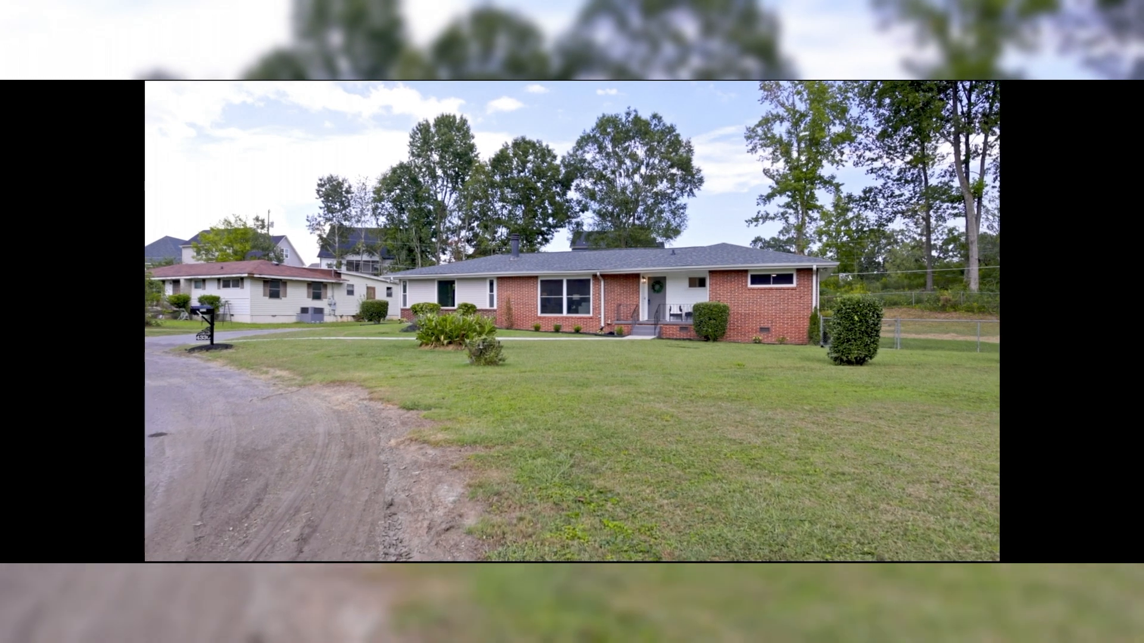